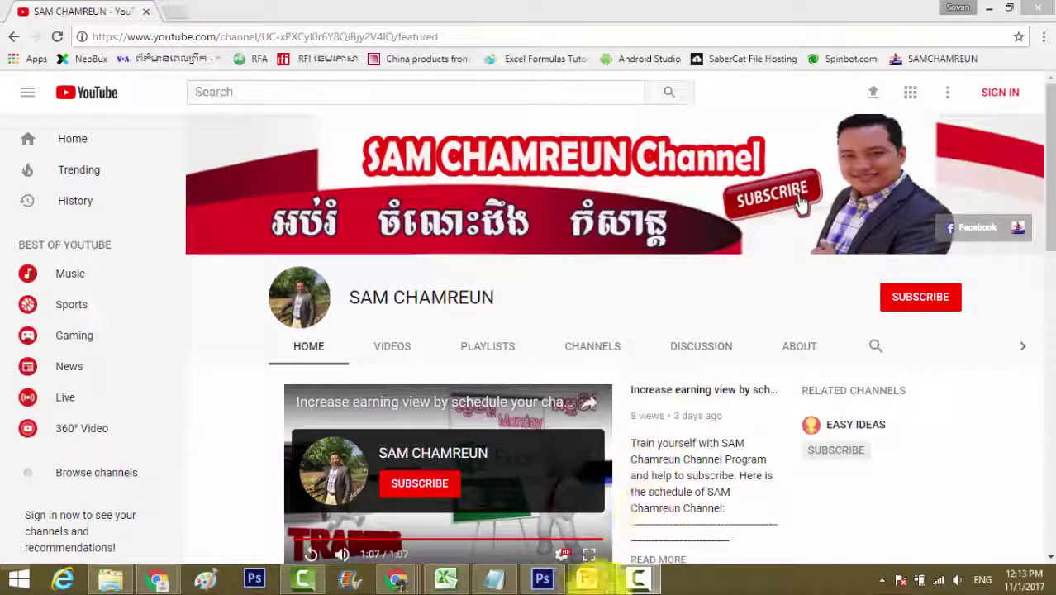
# - Switch from YouTube to the blank Presentation2 deck using the PowerPoint taskbar icon
pyautogui.moveTo(588, 578)
pyautogui.click(694, 465)
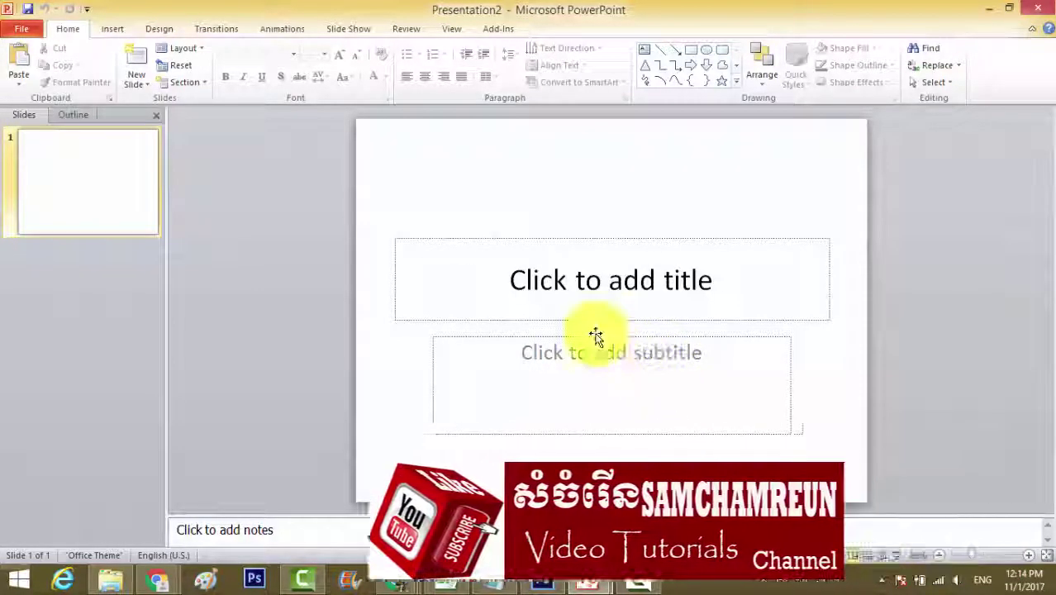
# - Enter 'SAM Chamreun Channel' in the title placeholder and select the whole title text
pyautogui.click(543, 273)
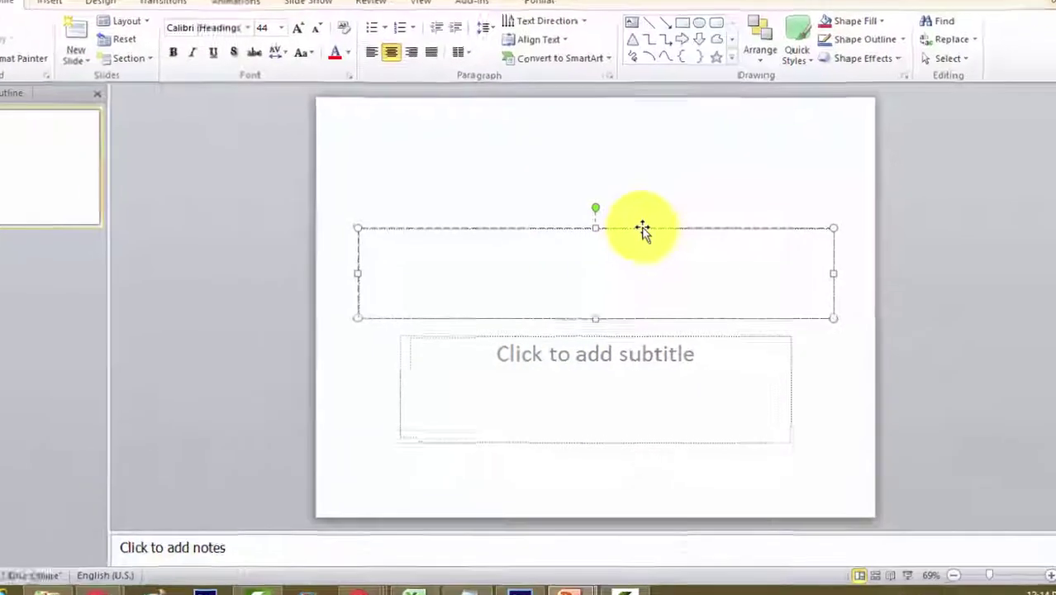
pyautogui.click(643, 228)
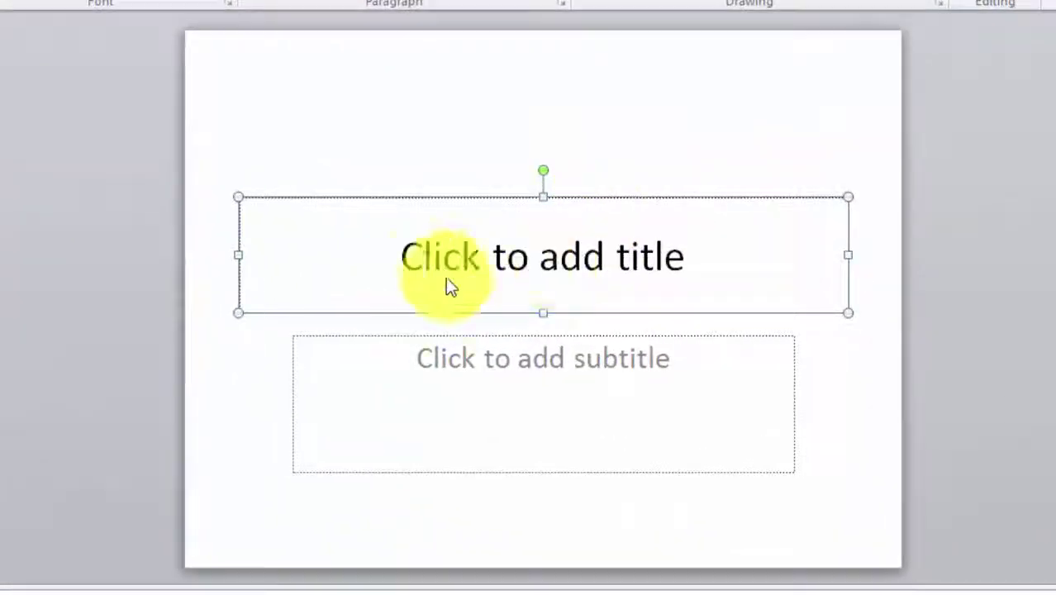
pyautogui.click(666, 254)
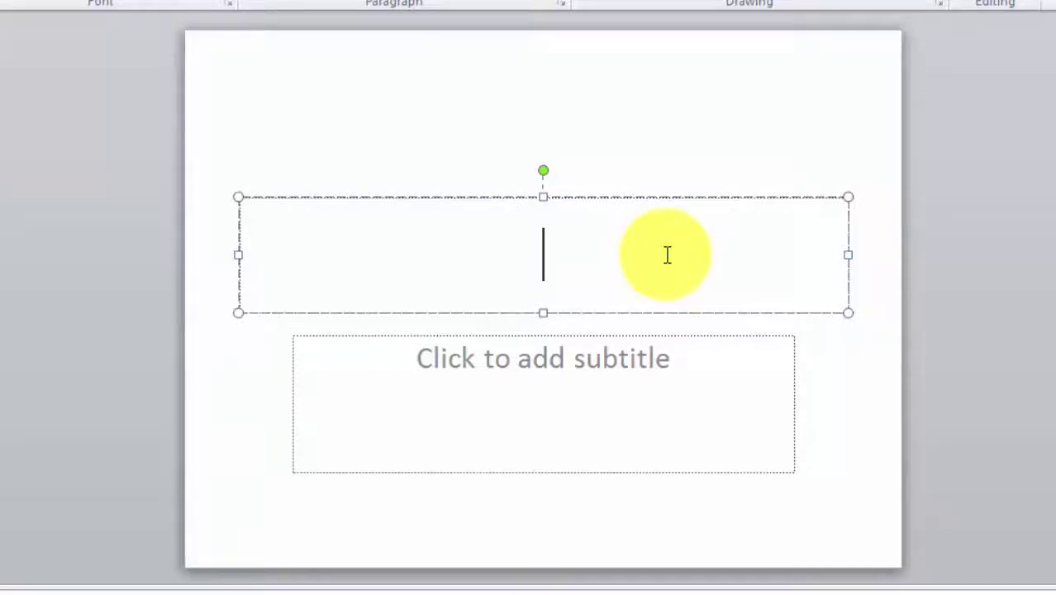
pyautogui.write('SA')
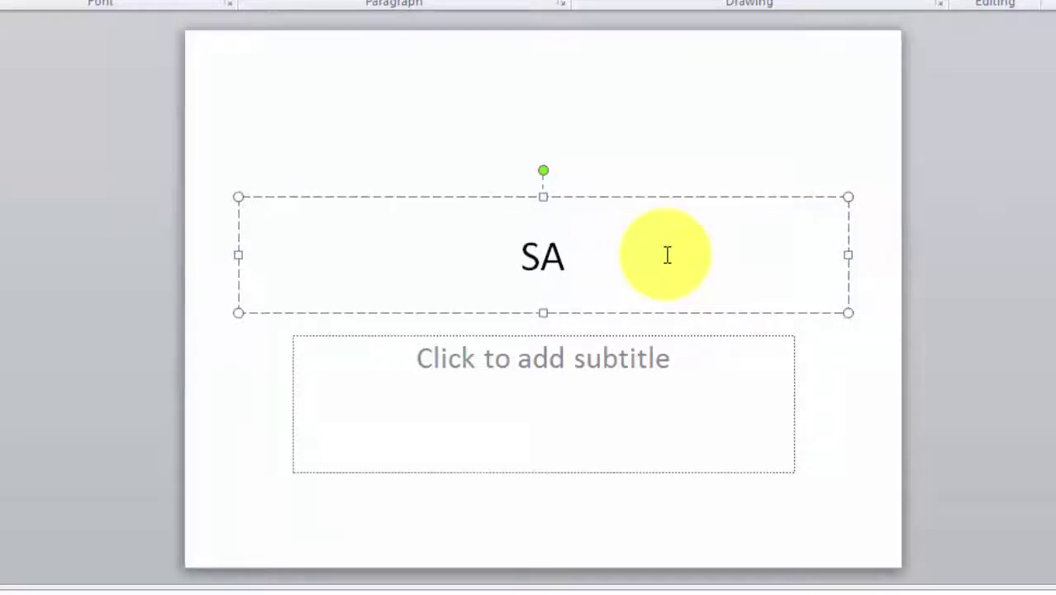
pyautogui.write('M Chamr')
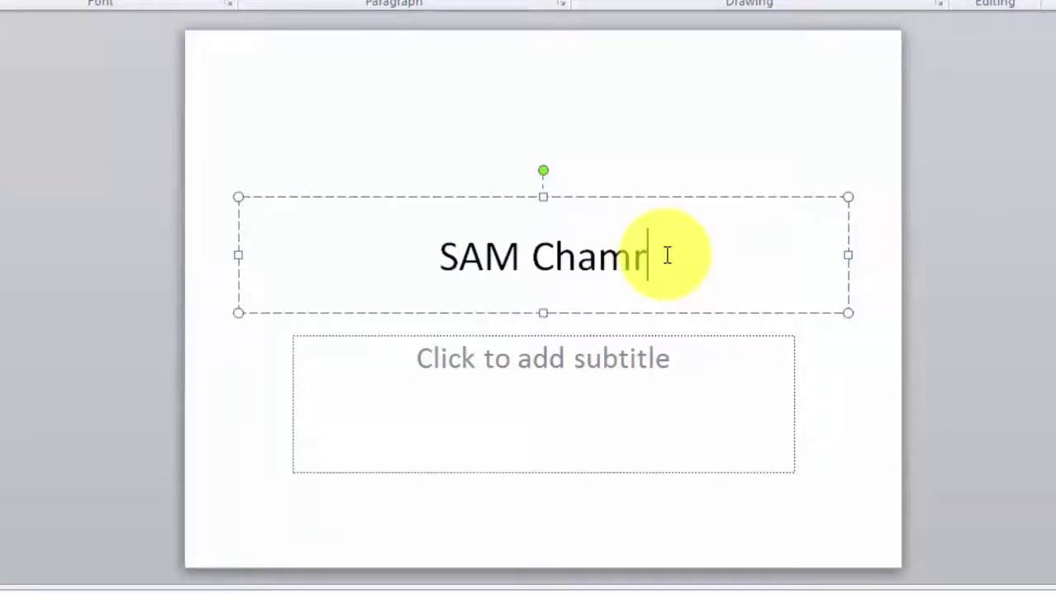
pyautogui.write('eun Chann')
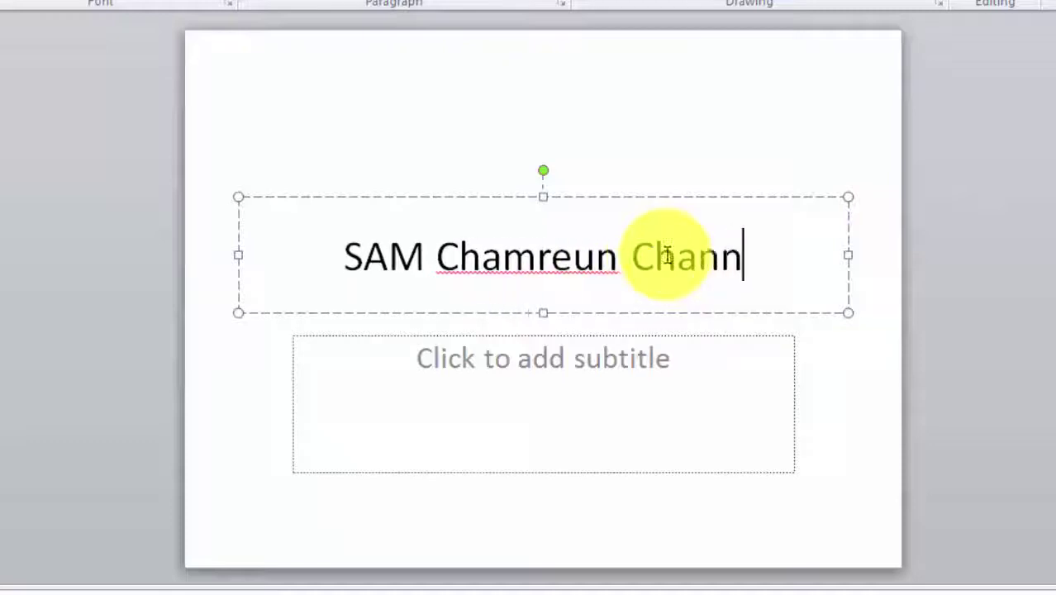
pyautogui.write('el')
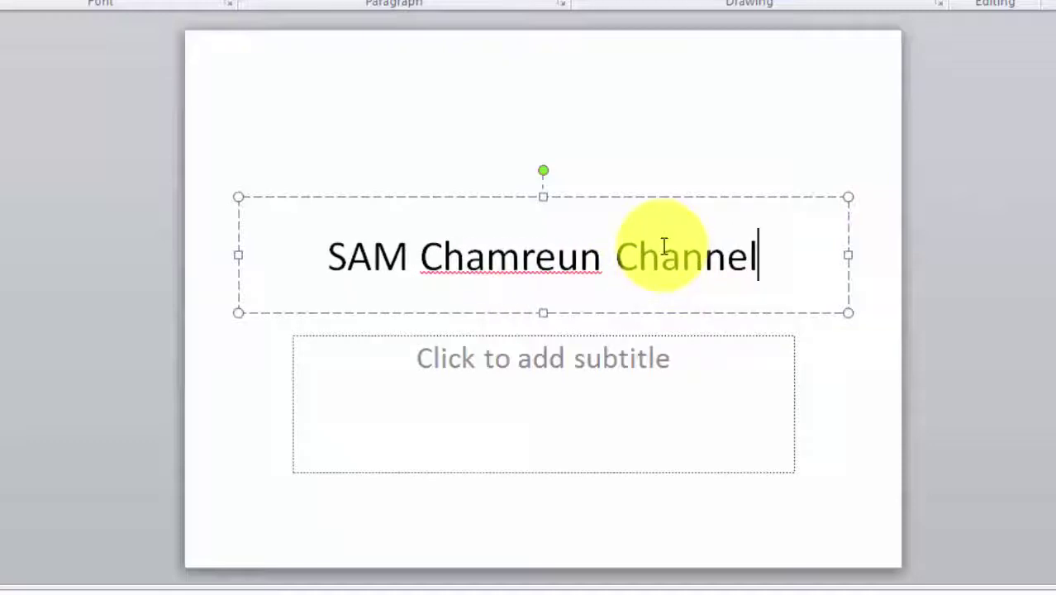
pyautogui.moveTo(767, 256); pyautogui.dragTo(281, 242)
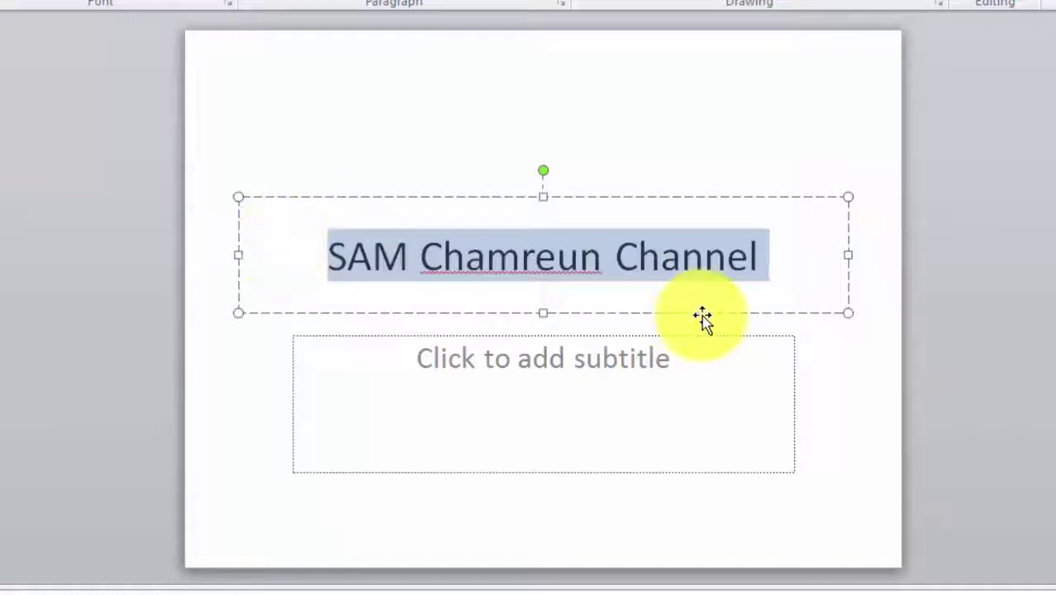
pyautogui.click(784, 257)
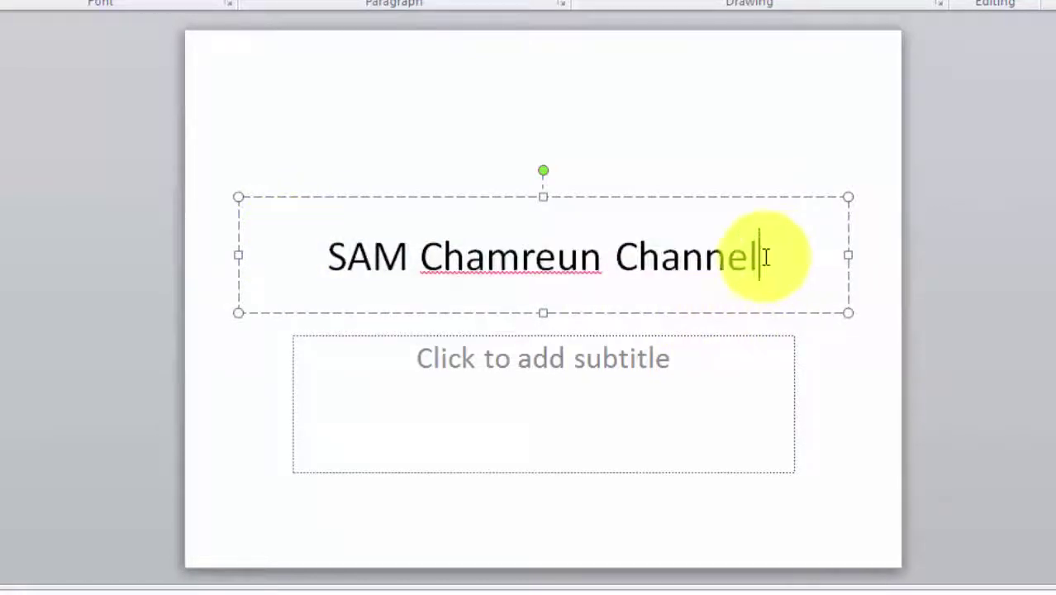
pyautogui.moveTo(766, 255); pyautogui.dragTo(356, 266)
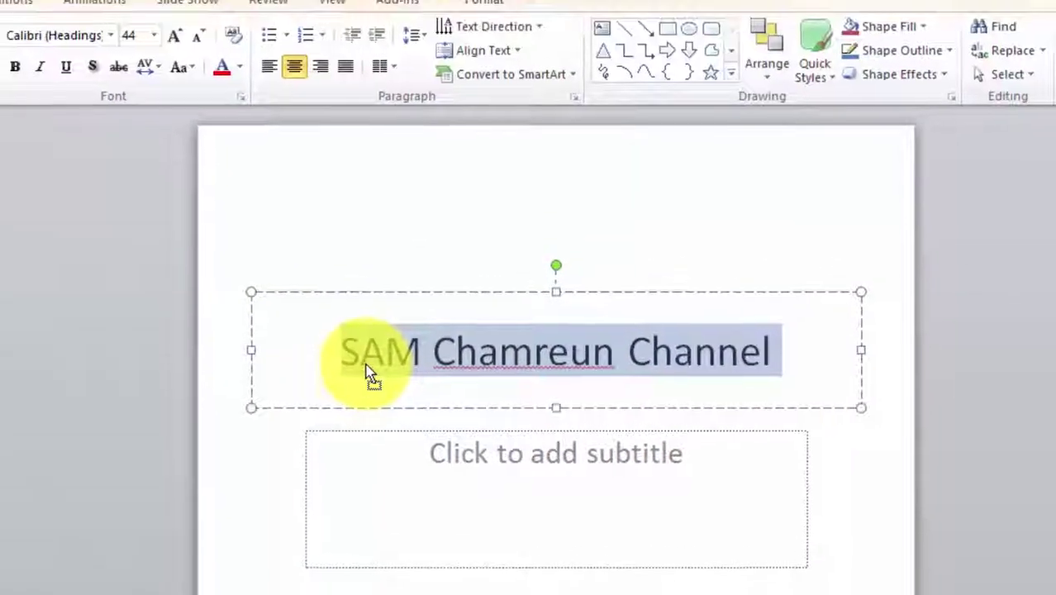
# - Open the title text's context menu and preview Convert to SmartArt
pyautogui.rightClick(357, 302)
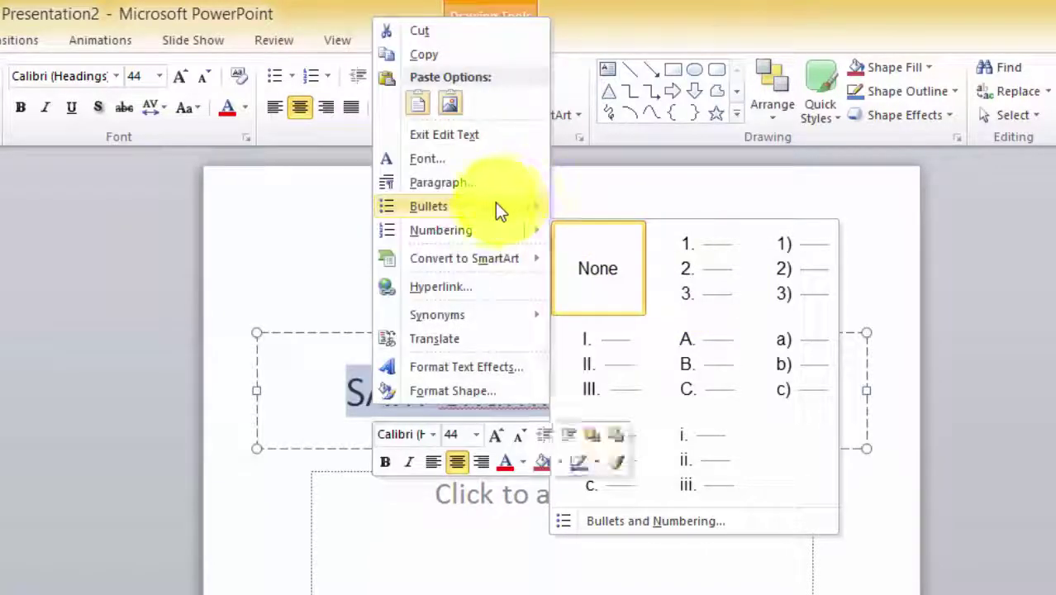
pyautogui.moveTo(464, 258)
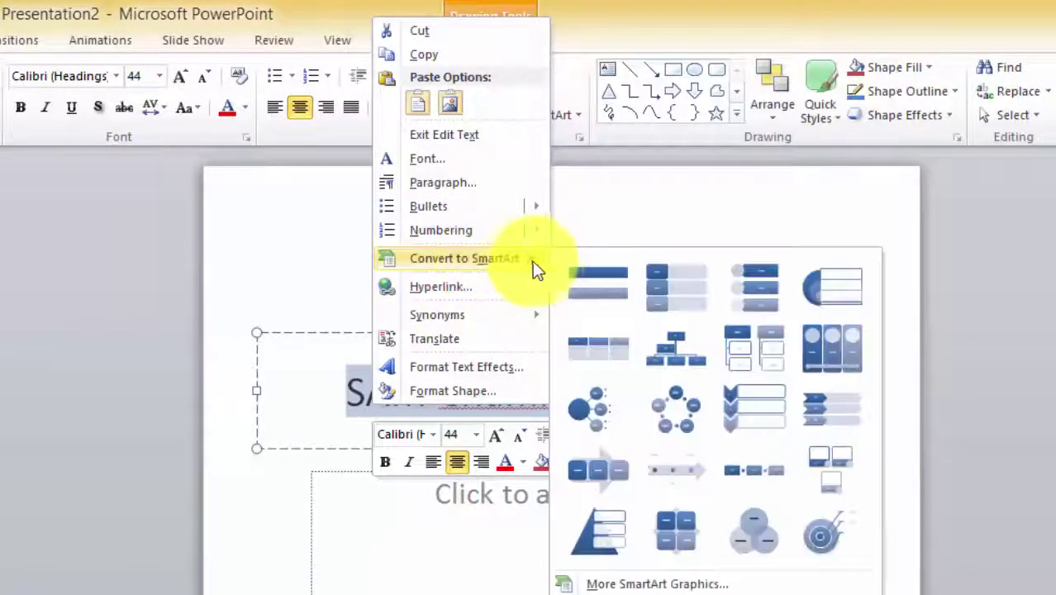
pyautogui.click(649, 513)
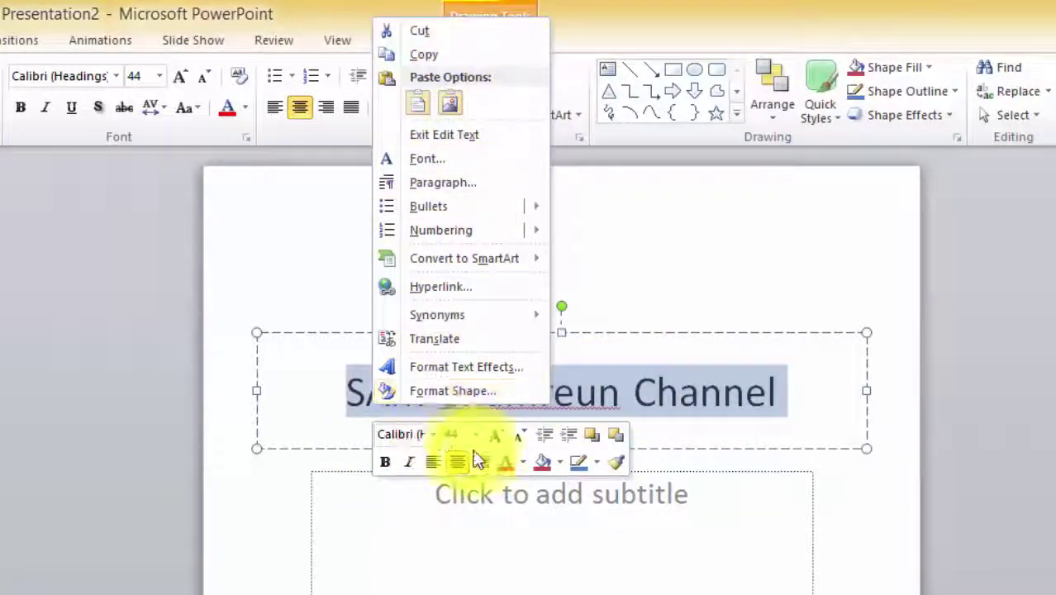
# - Cut the title text and paste it back, viewing Paste Options without choosing one
pyautogui.click(607, 279)
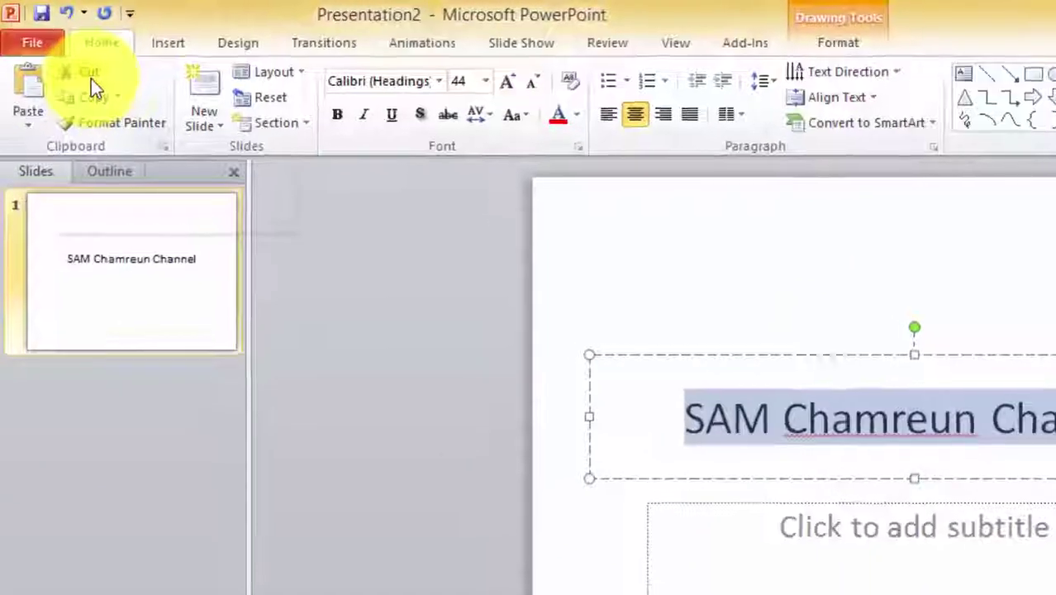
pyautogui.click(73, 62)
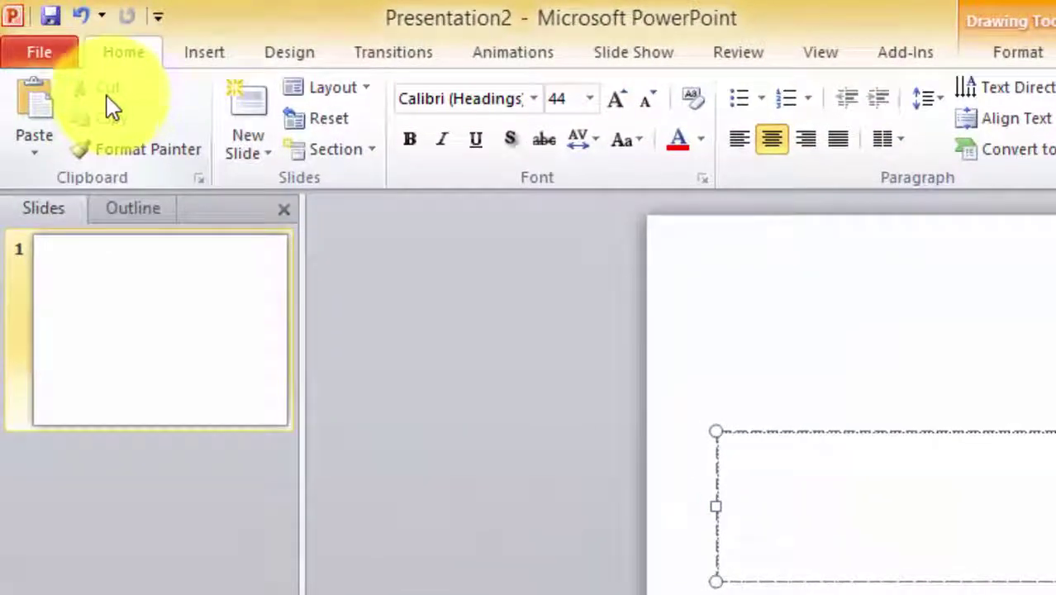
pyautogui.click(38, 103)
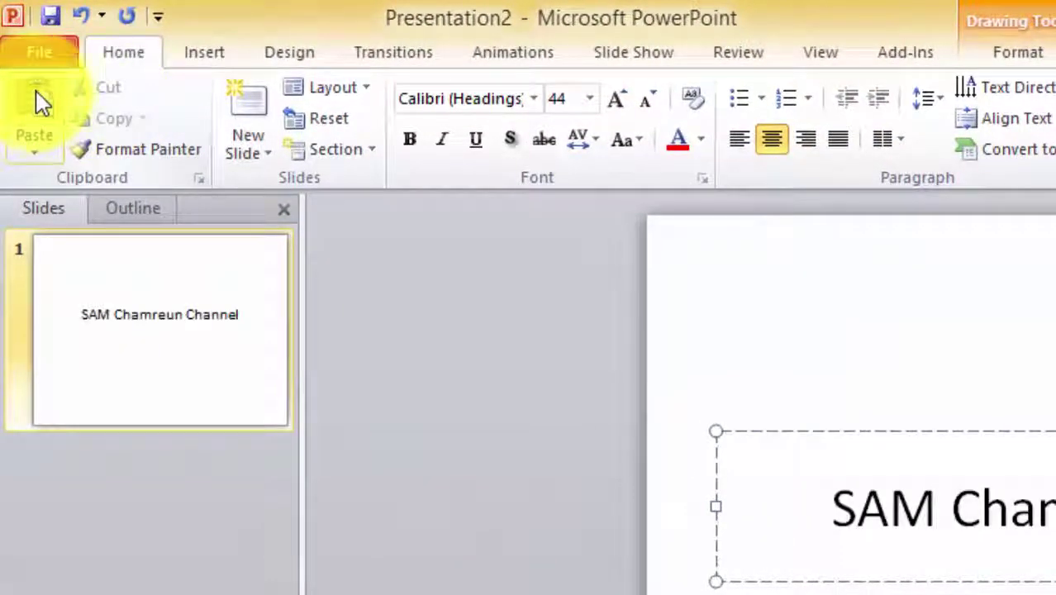
pyautogui.click(47, 157)
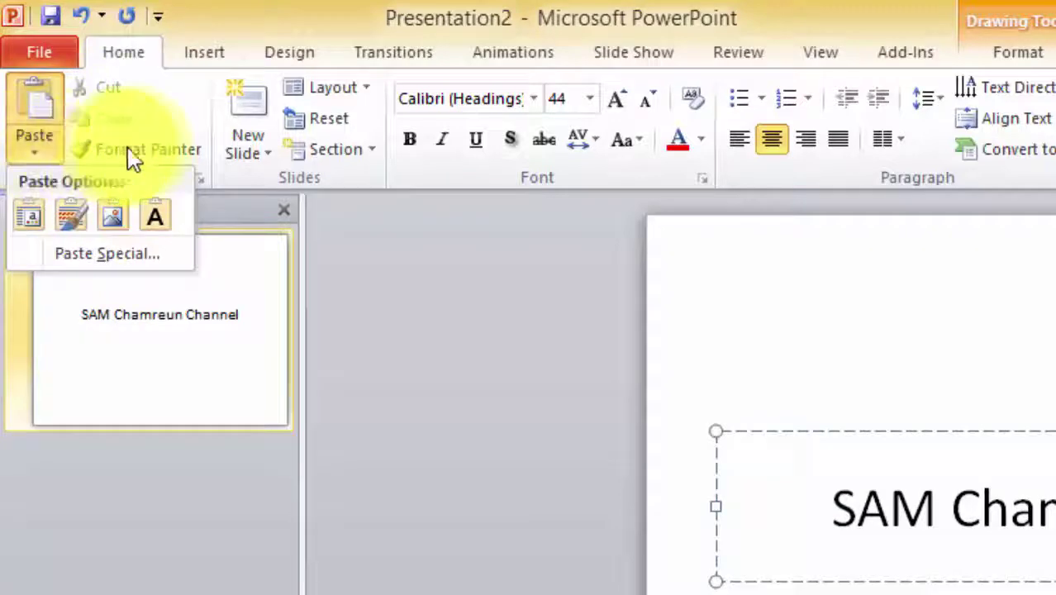
pyautogui.press('Escape')
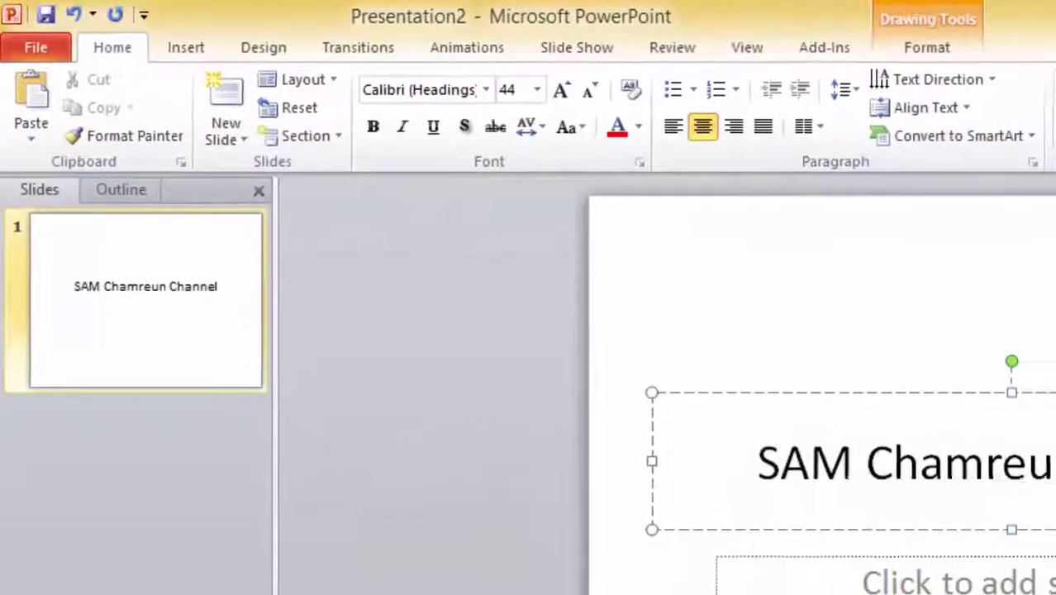
# - Enter 'Sam Chamreun' in the subtitle placeholder, correcting a typo
pyautogui.moveTo(943, 335); pyautogui.dragTo(844, 337)
pyautogui.click(792, 446)
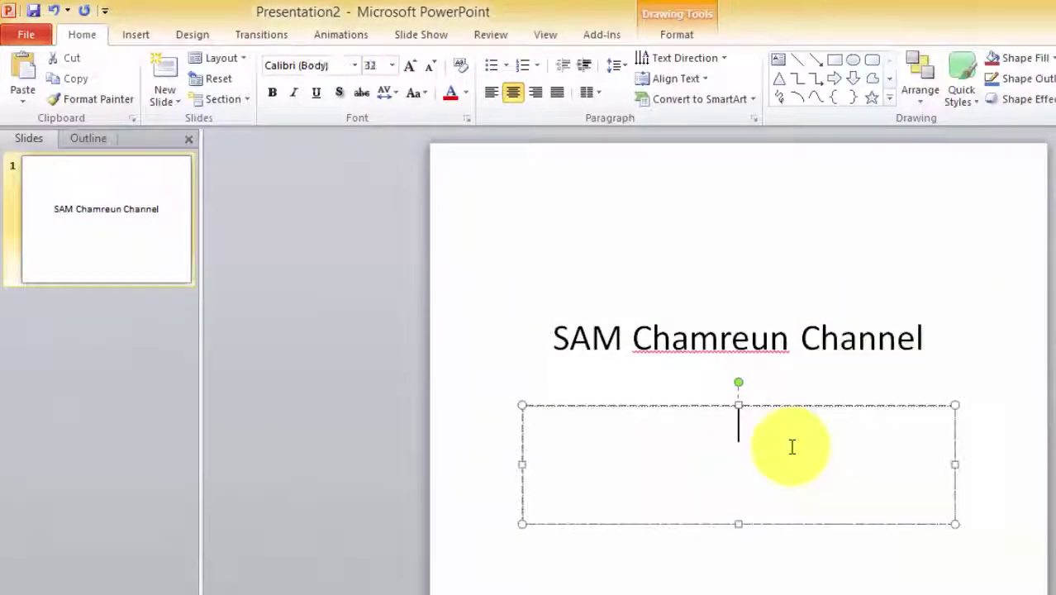
pyautogui.write('SS')
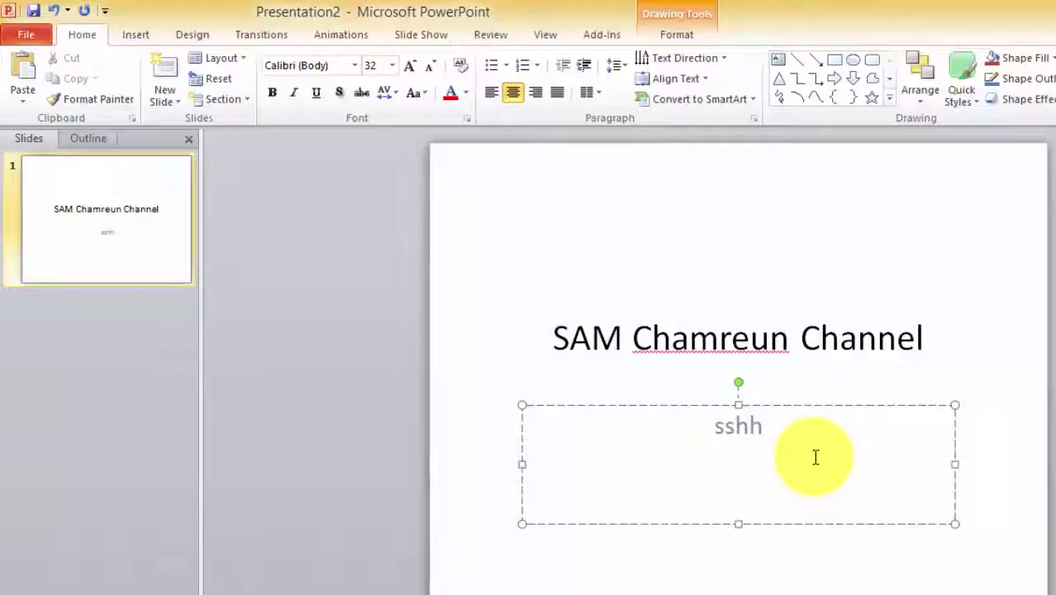
pyautogui.press('BackSpace')
pyautogui.press('BackSpace')
pyautogui.press('BackSpace')
pyautogui.write('s')
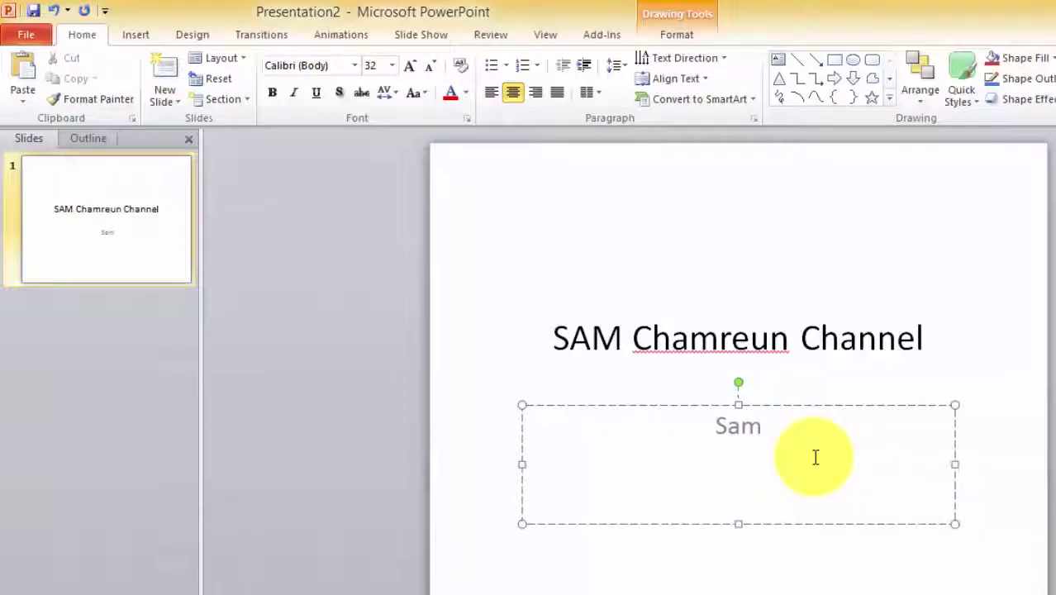
pyautogui.write(' Chamreu')
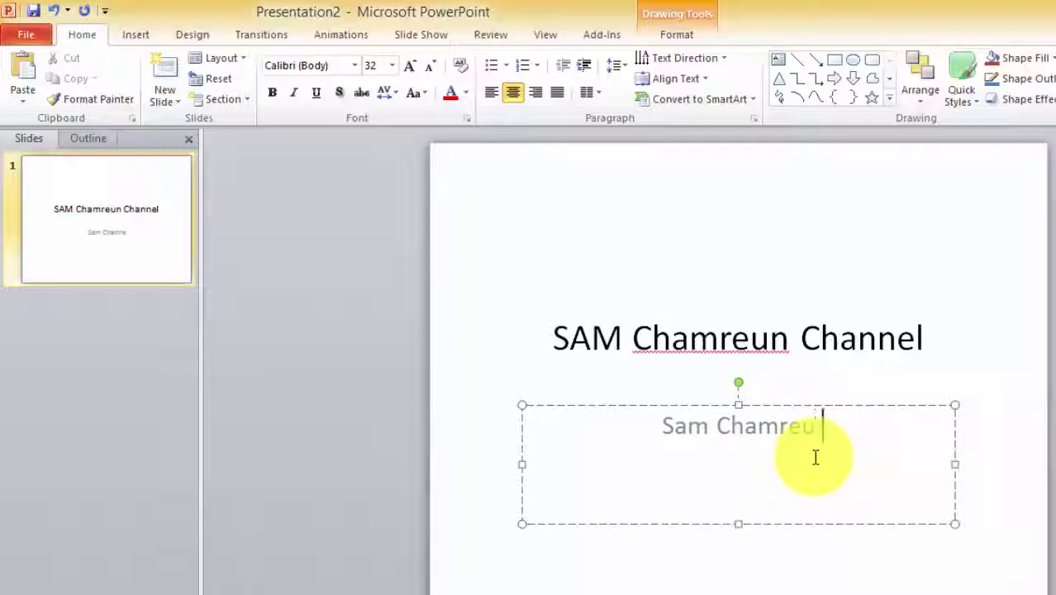
pyautogui.write('n')
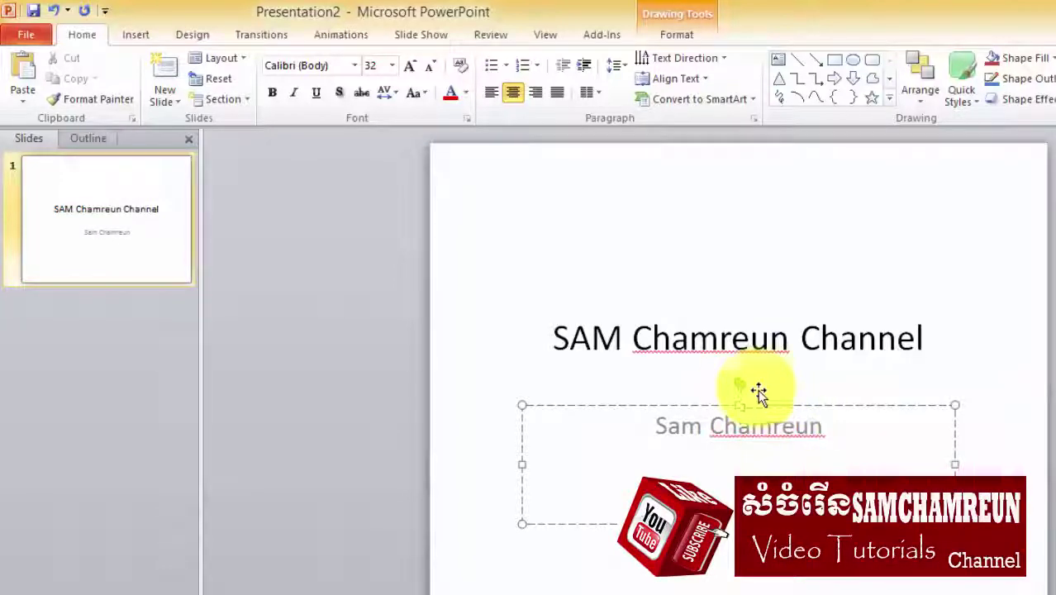
pyautogui.click(785, 357)
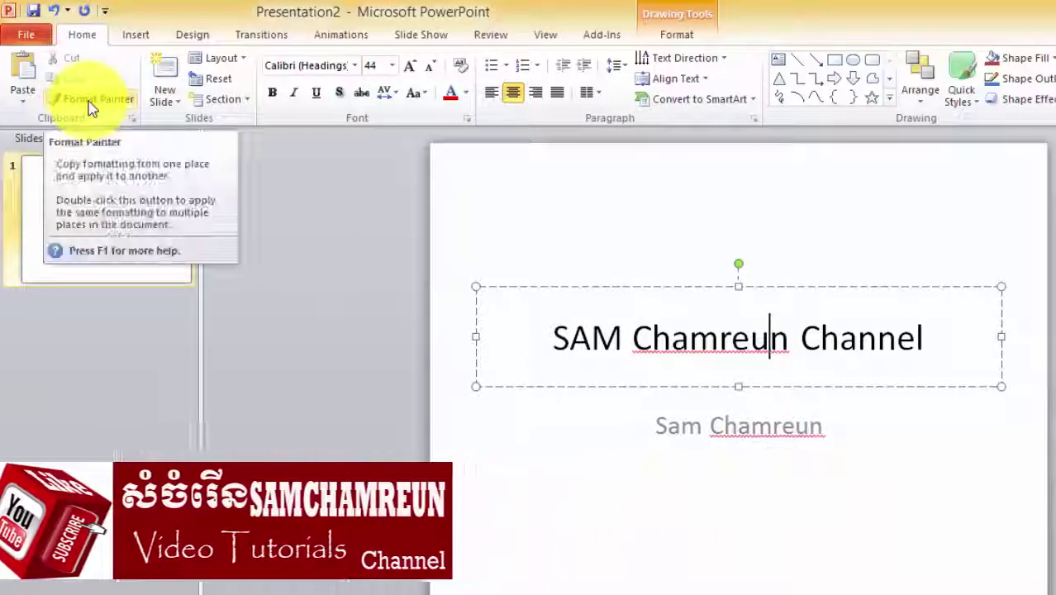
# - Copy the title's 44-point Calibri formatting onto the subtitle with Format Painter
pyautogui.click(91, 101)
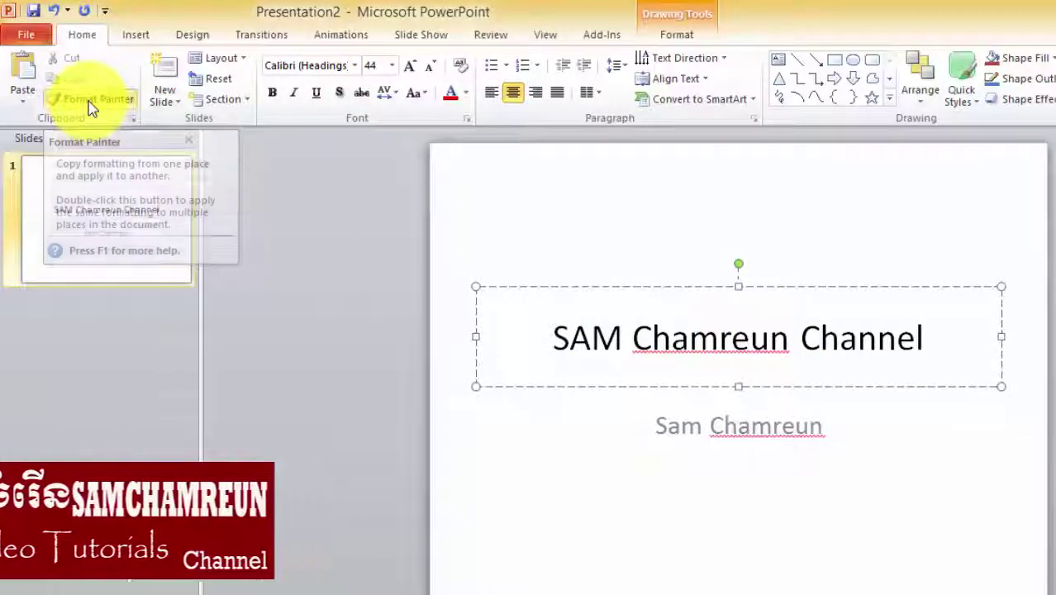
pyautogui.moveTo(896, 465); pyautogui.dragTo(707, 471)
pyautogui.press('Right')
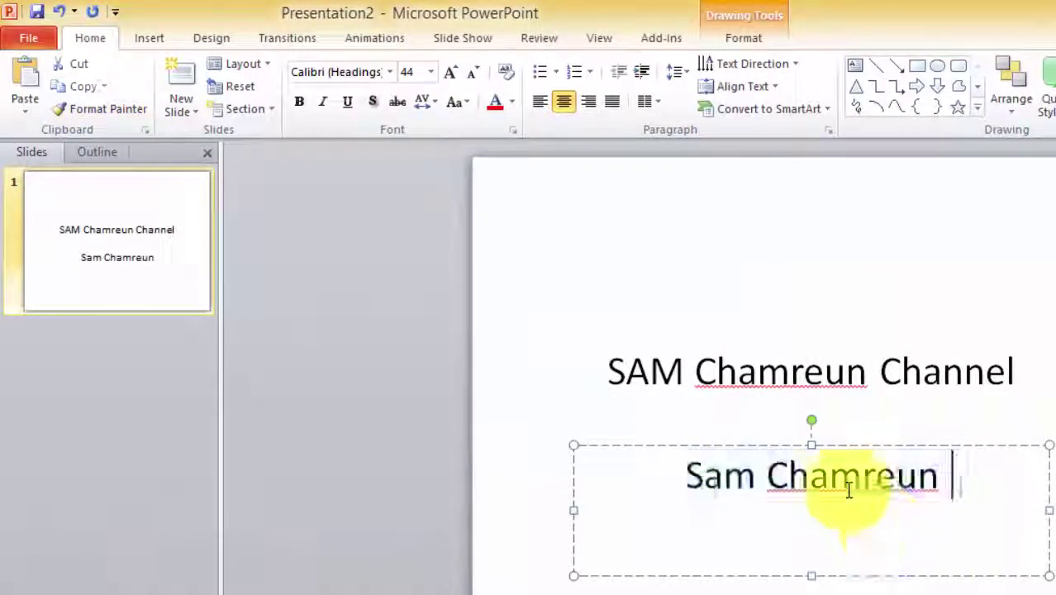
pyautogui.click(831, 475)
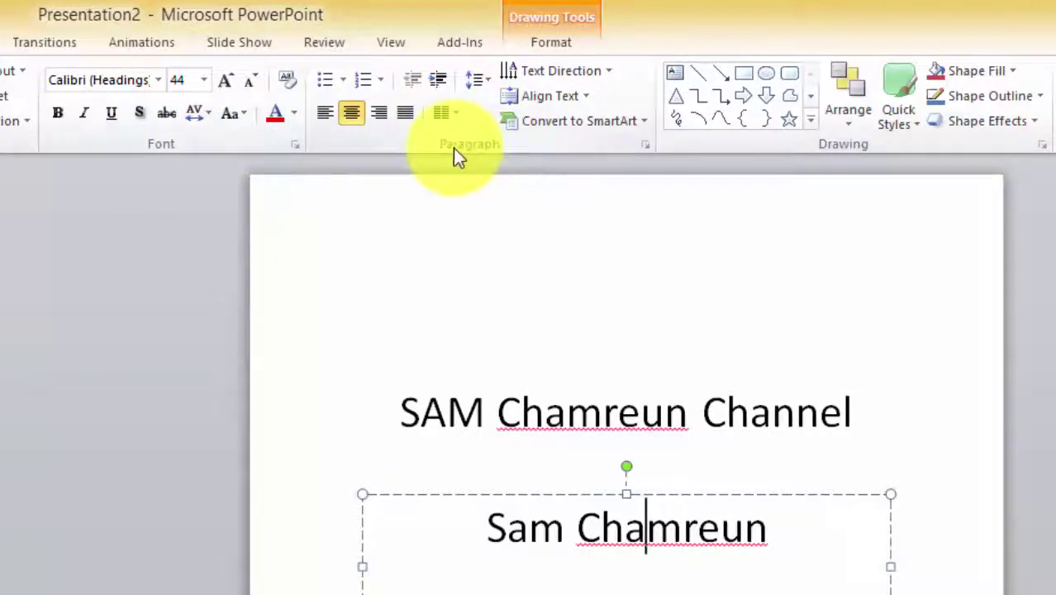
# - Try the bullet, numbering and alignment options, then justify the subtitle text
pyautogui.click(345, 81)
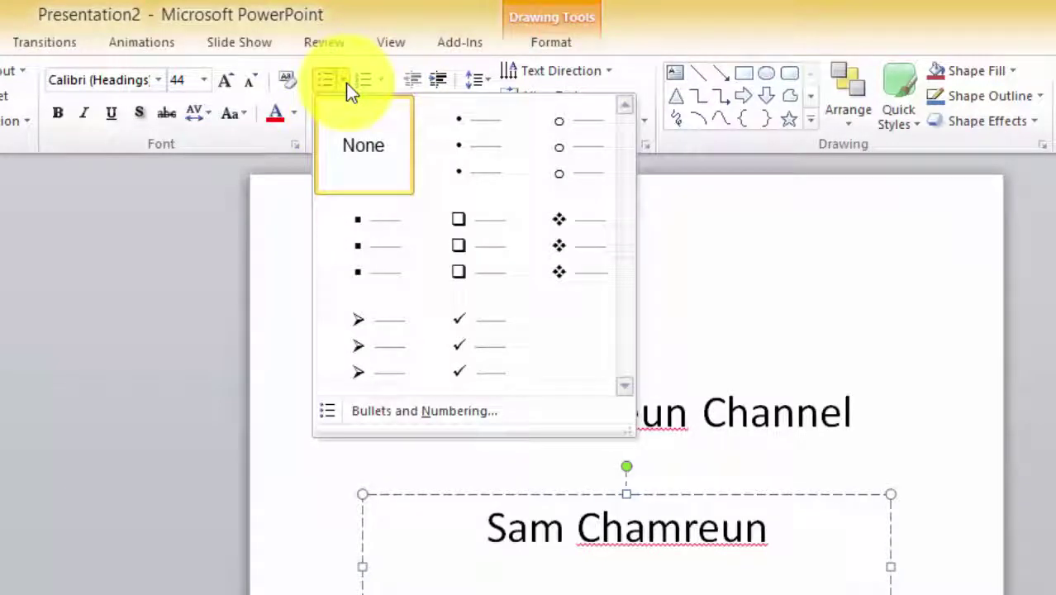
pyautogui.click(384, 81)
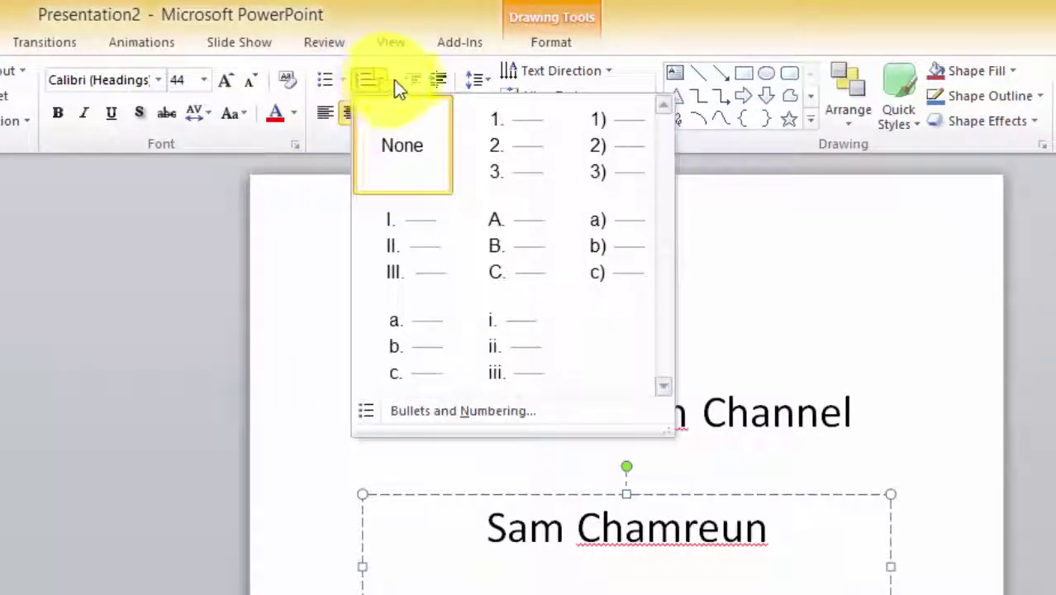
pyautogui.click(323, 120)
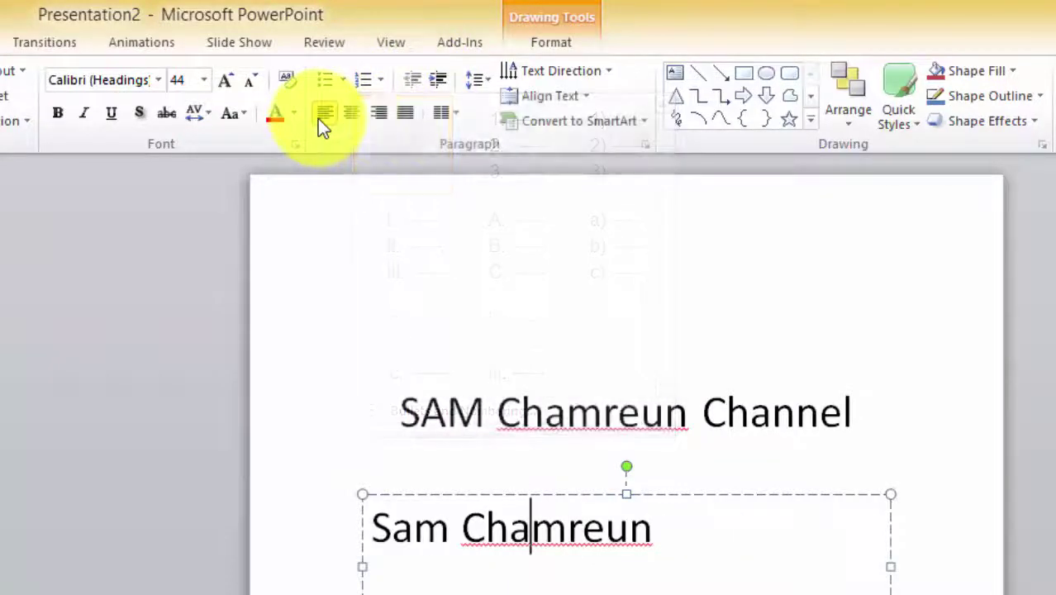
pyautogui.click(357, 114)
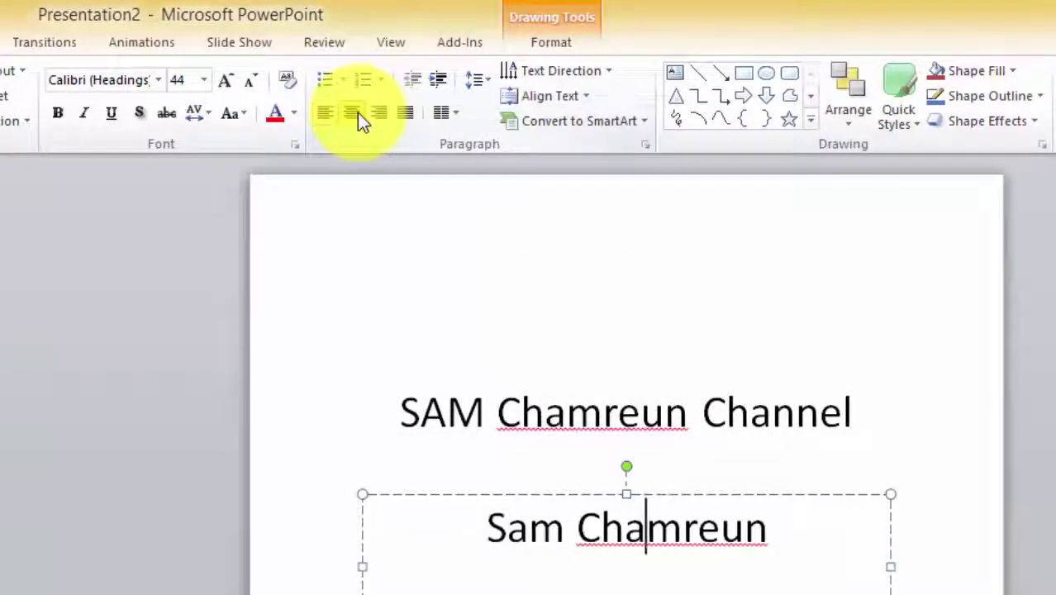
pyautogui.click(385, 114)
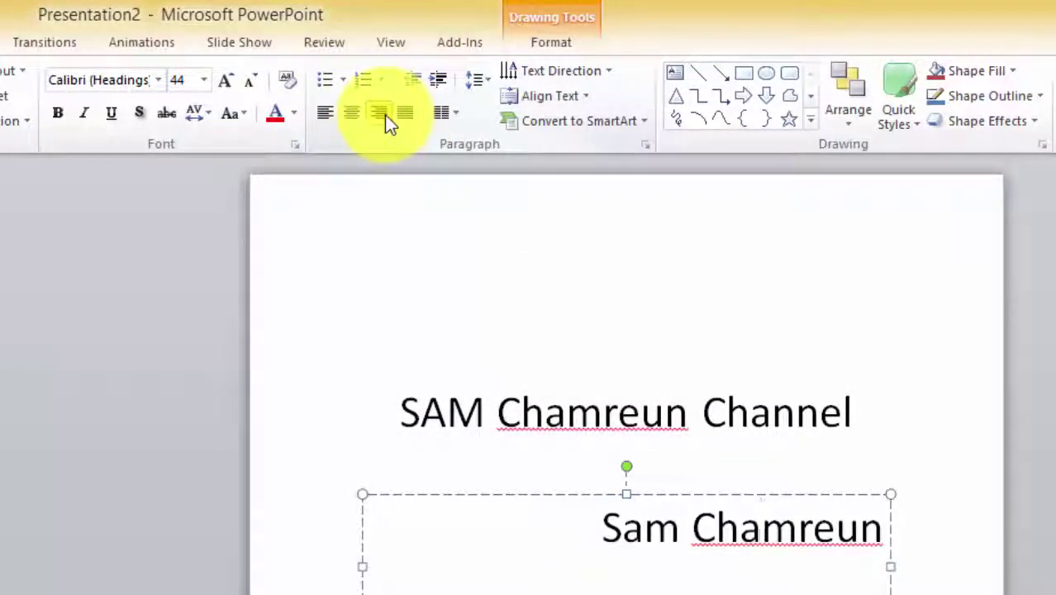
pyautogui.click(403, 113)
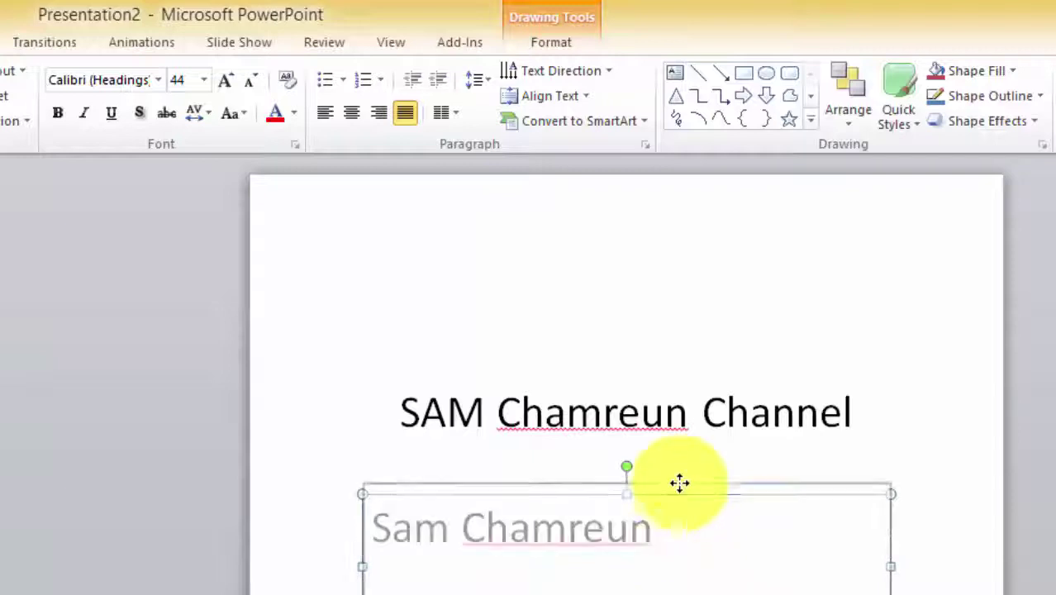
# - Drag the subtitle box upward to sit just under the title
pyautogui.moveTo(679, 496); pyautogui.dragTo(684, 452)
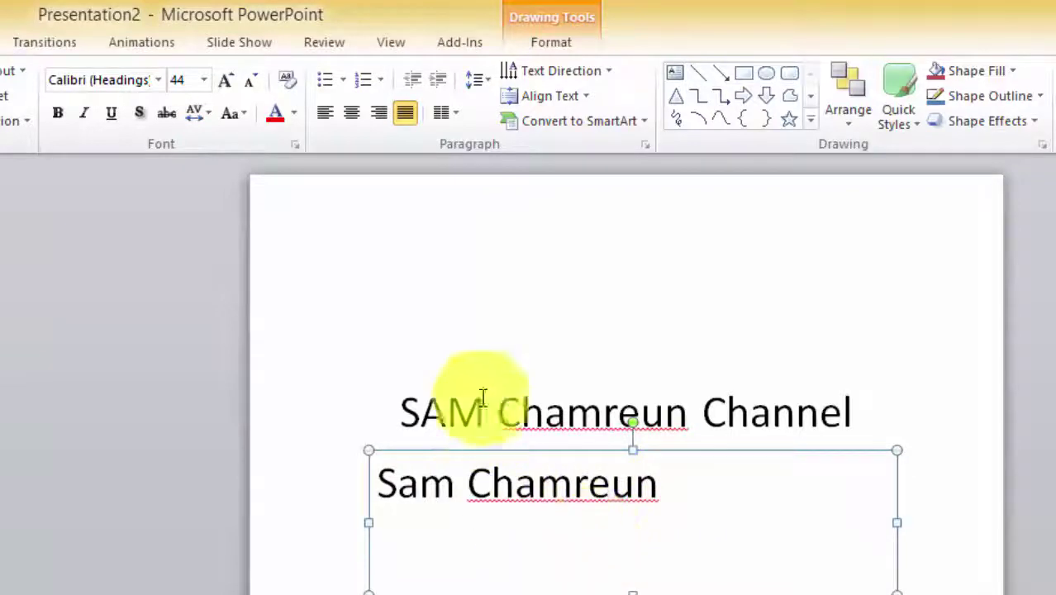
# - Rotate the subtitle text 90°, fit its box to one line, and move it to the slide's left side
pyautogui.click(606, 83)
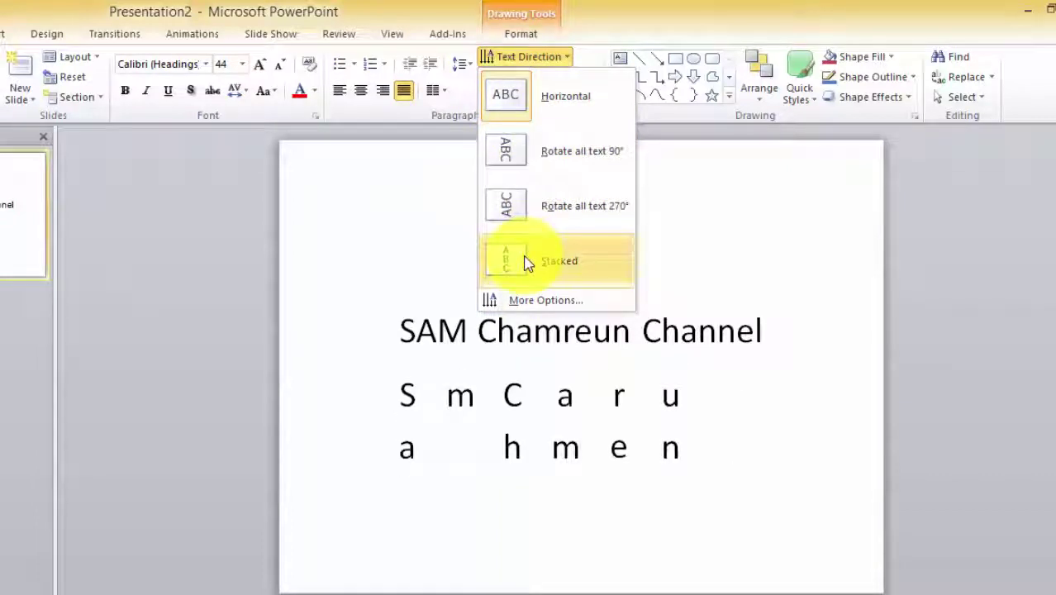
pyautogui.click(519, 156)
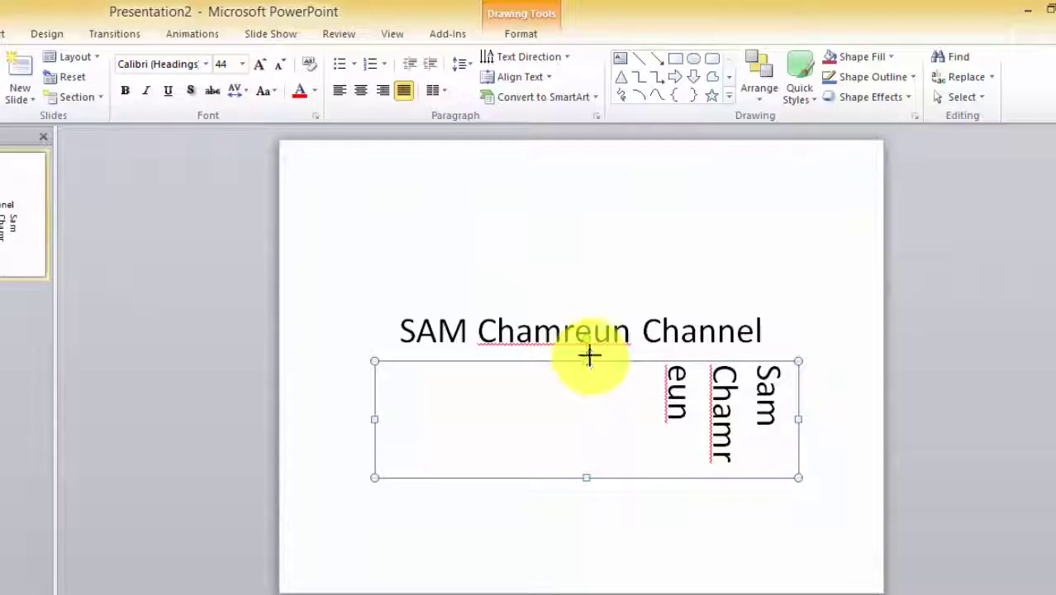
pyautogui.moveTo(589, 356); pyautogui.dragTo(578, 174)
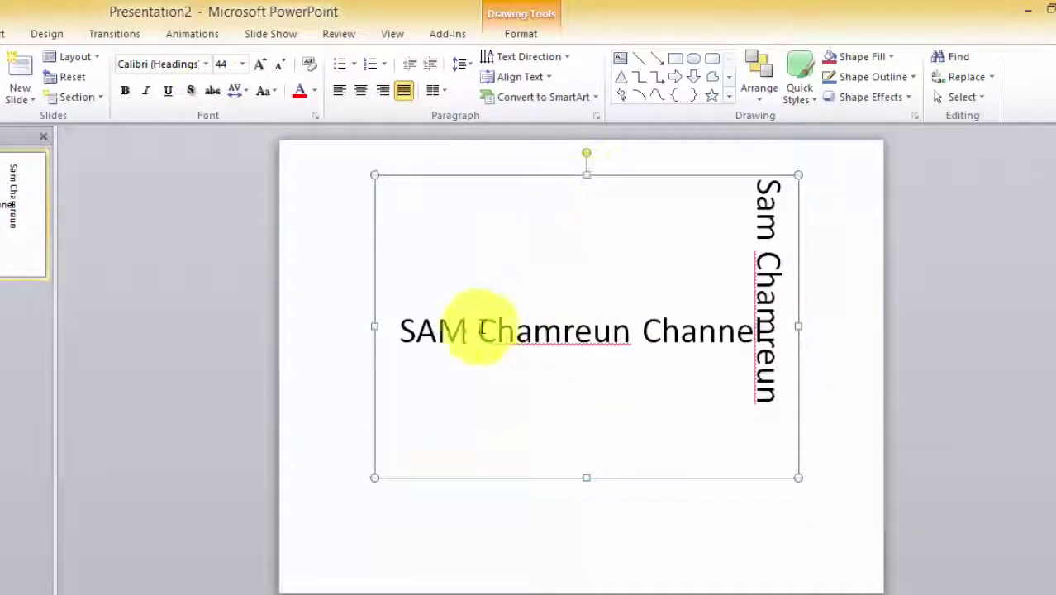
pyautogui.moveTo(375, 327); pyautogui.dragTo(737, 329)
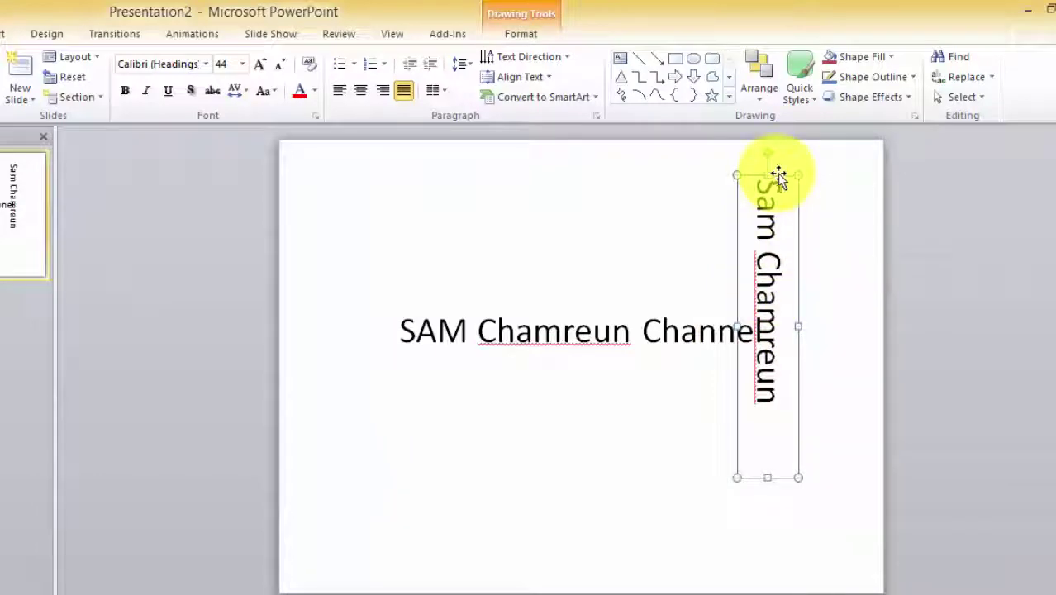
pyautogui.moveTo(779, 176); pyautogui.dragTo(351, 206)
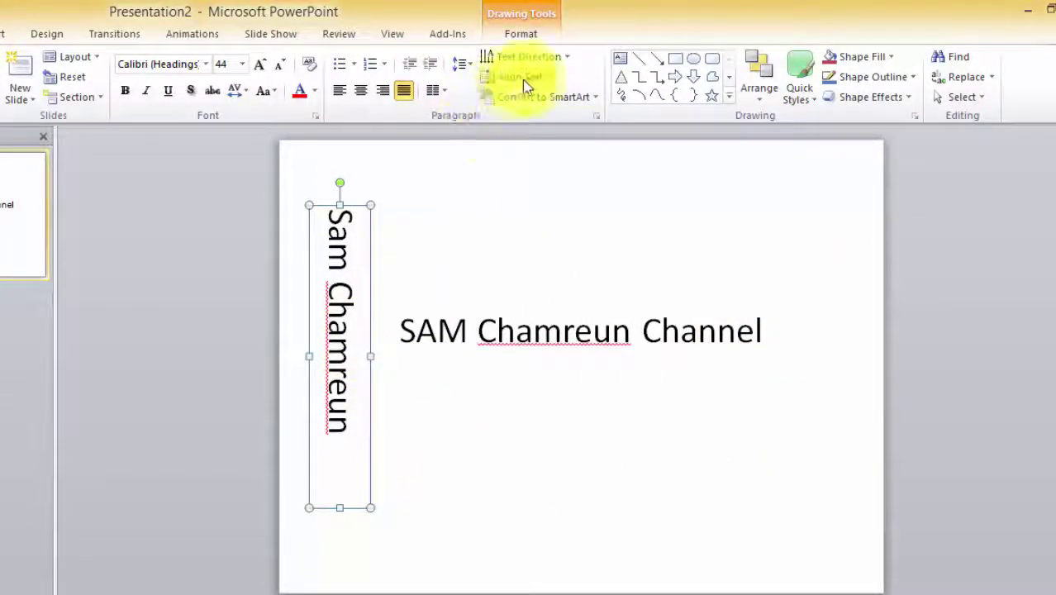
# - Change the subtitle's text direction to 270° so it reads bottom to top
pyautogui.click(560, 60)
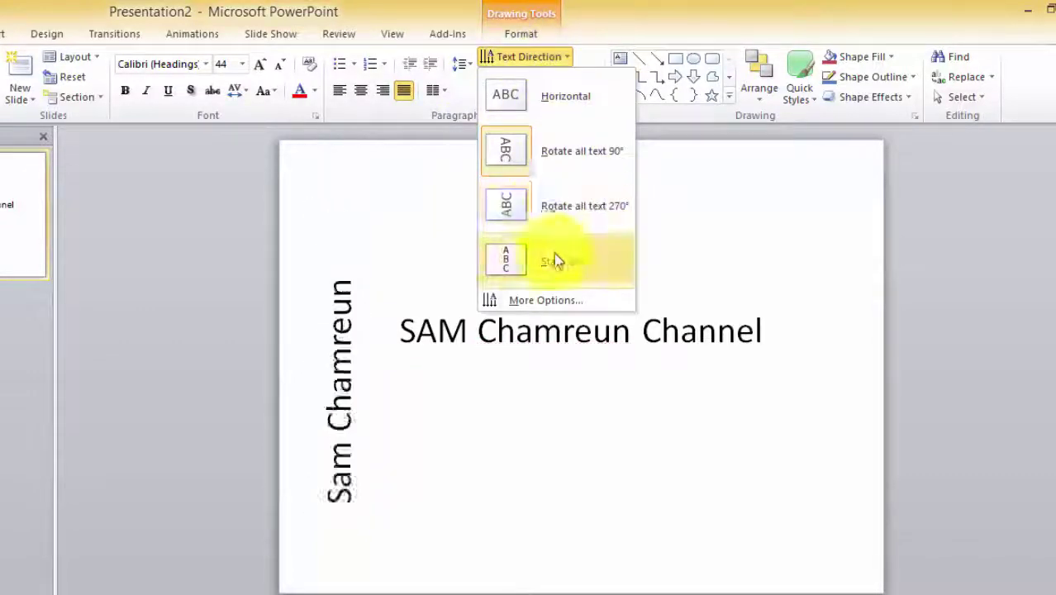
pyautogui.click(531, 207)
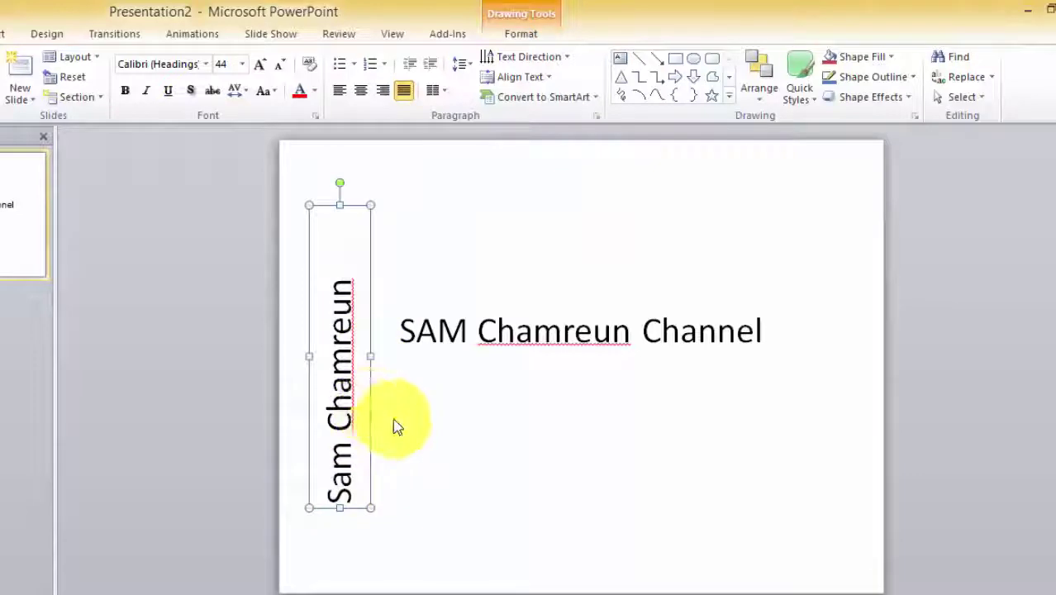
pyautogui.click(427, 422)
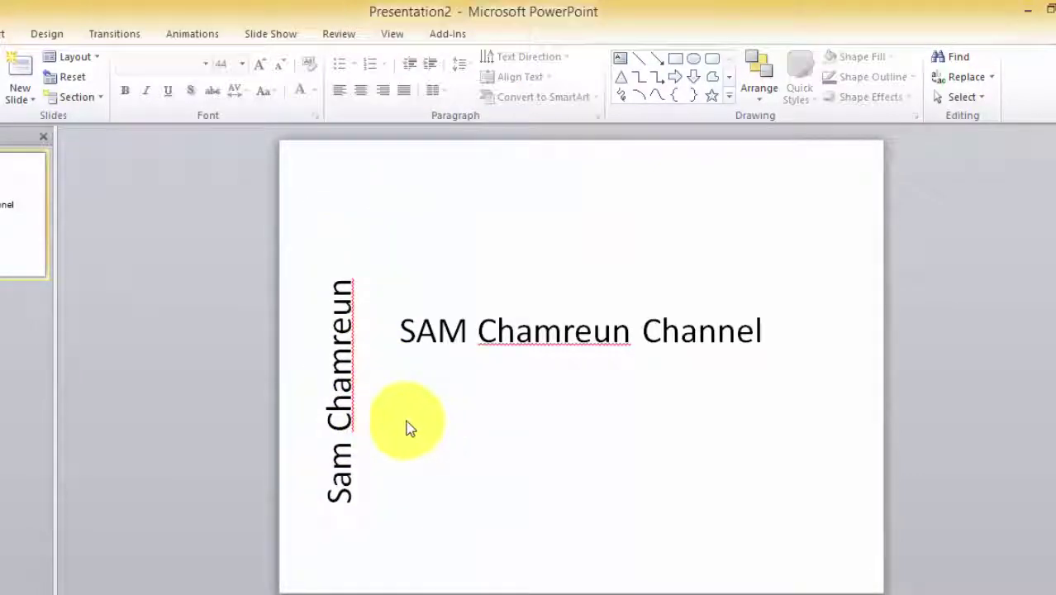
# - Set the subtitle text direction to Stacked and stretch its box to the slide's full height
pyautogui.click(351, 402)
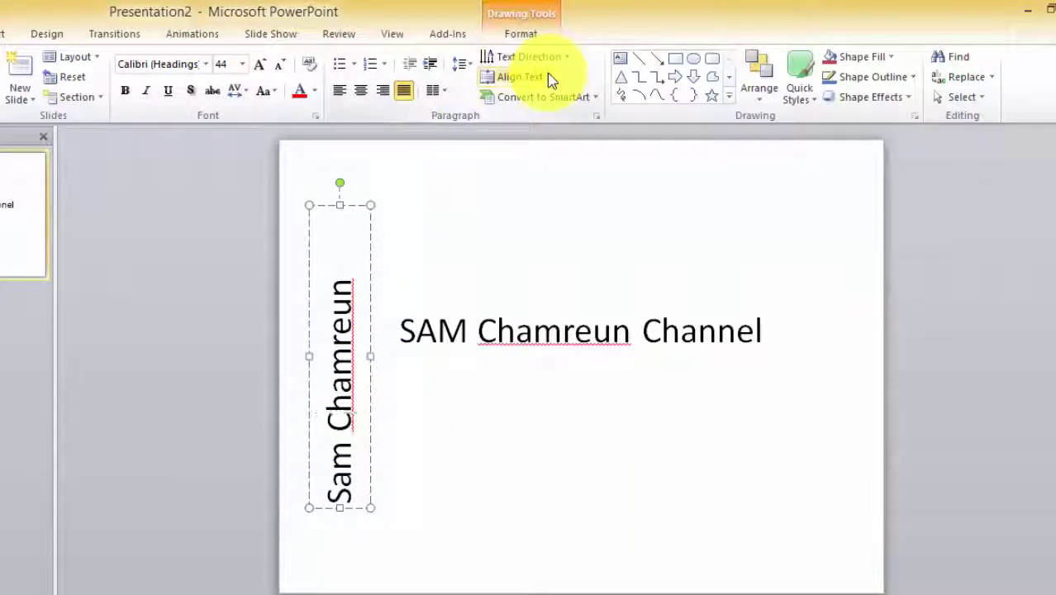
pyautogui.click(566, 58)
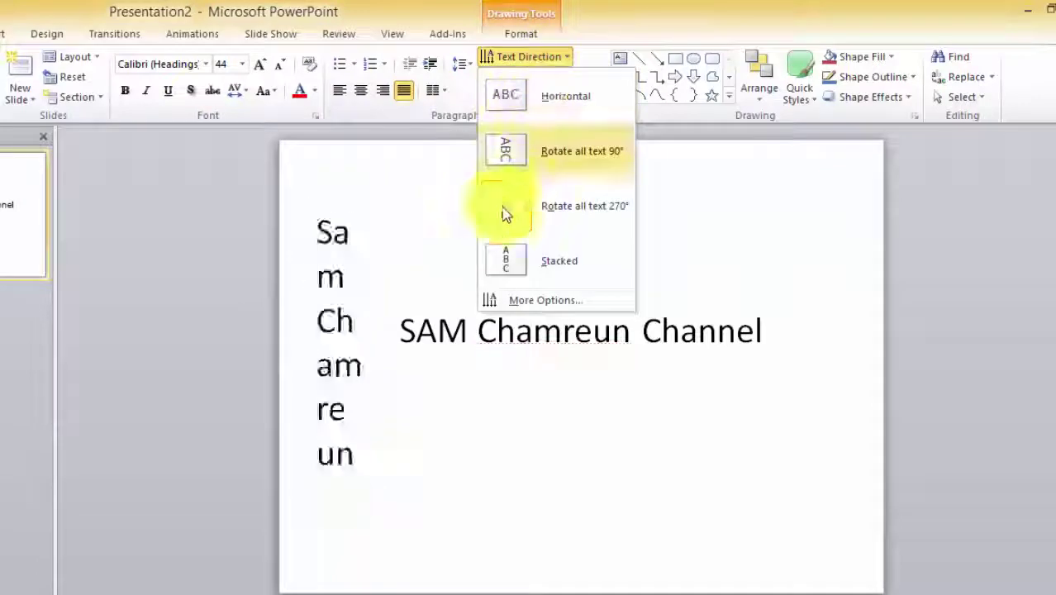
pyautogui.click(529, 264)
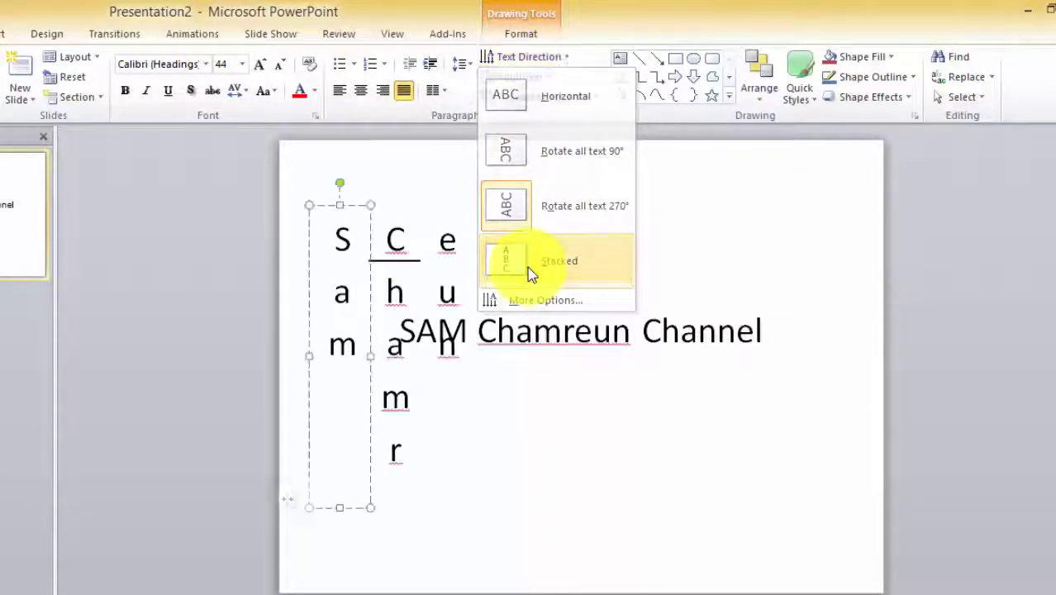
pyautogui.moveTo(370, 506); pyautogui.dragTo(466, 538)
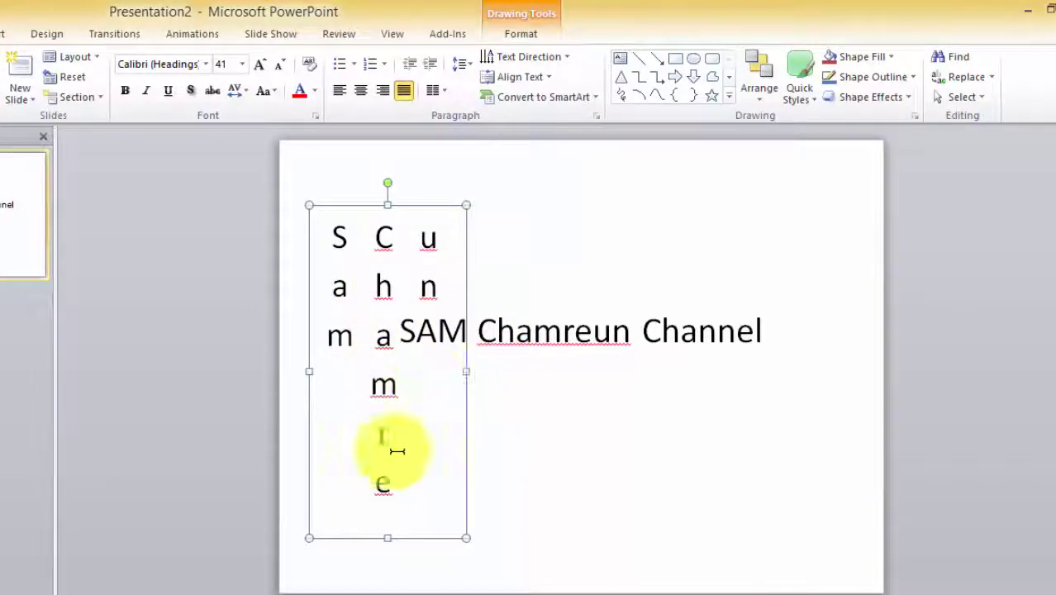
pyautogui.moveTo(388, 204); pyautogui.dragTo(403, 140)
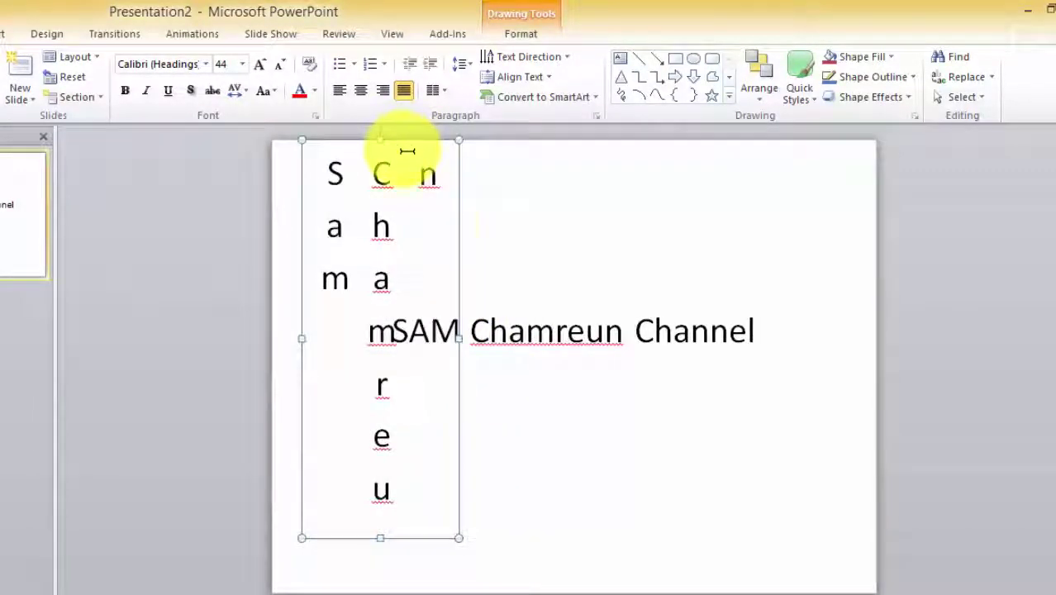
pyautogui.moveTo(380, 538); pyautogui.dragTo(382, 585)
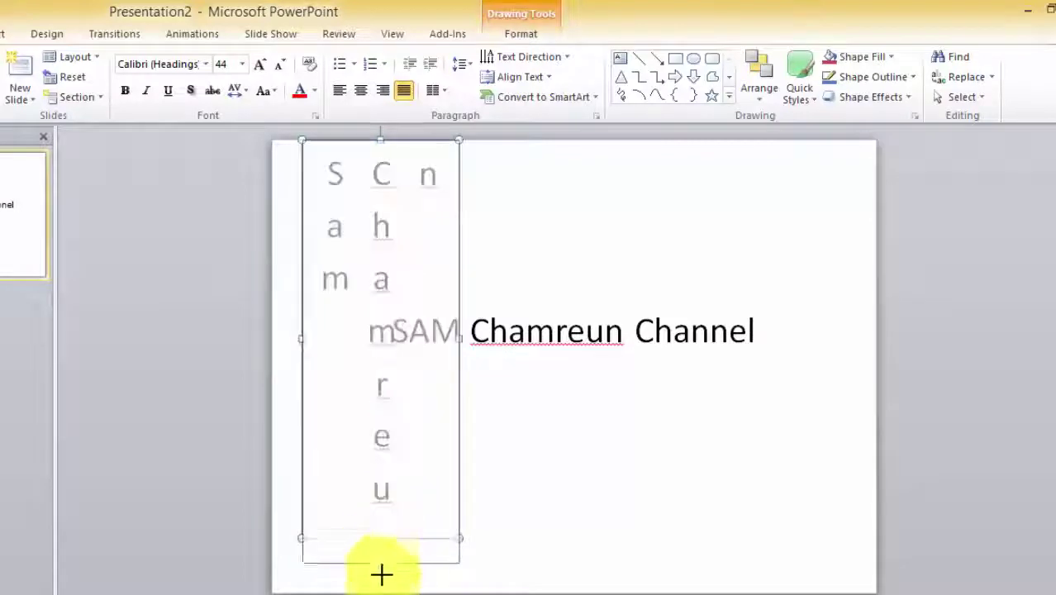
pyautogui.scroll(1, 434, 413)
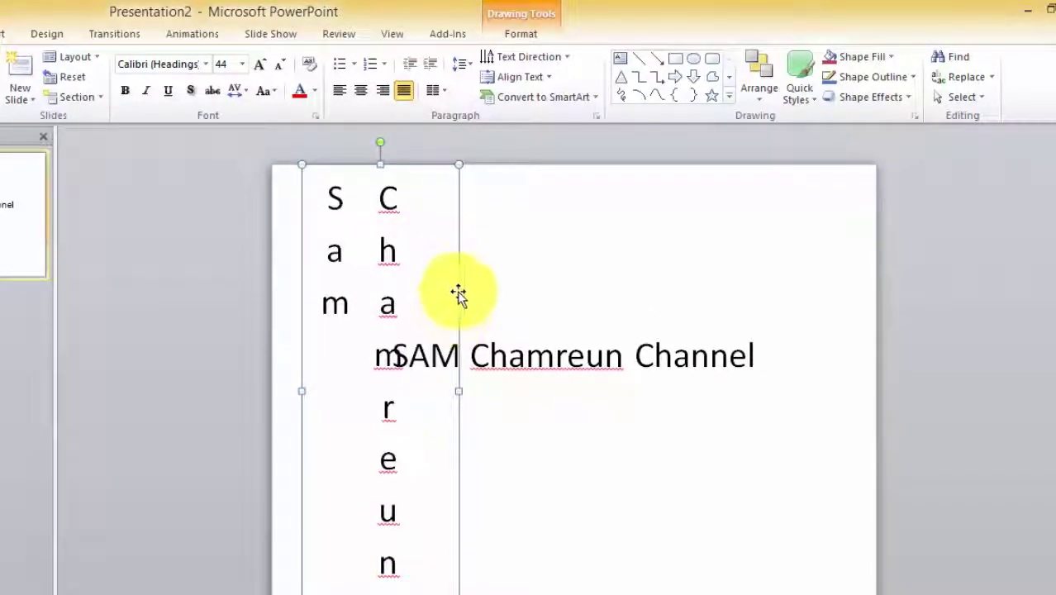
pyautogui.click(569, 58)
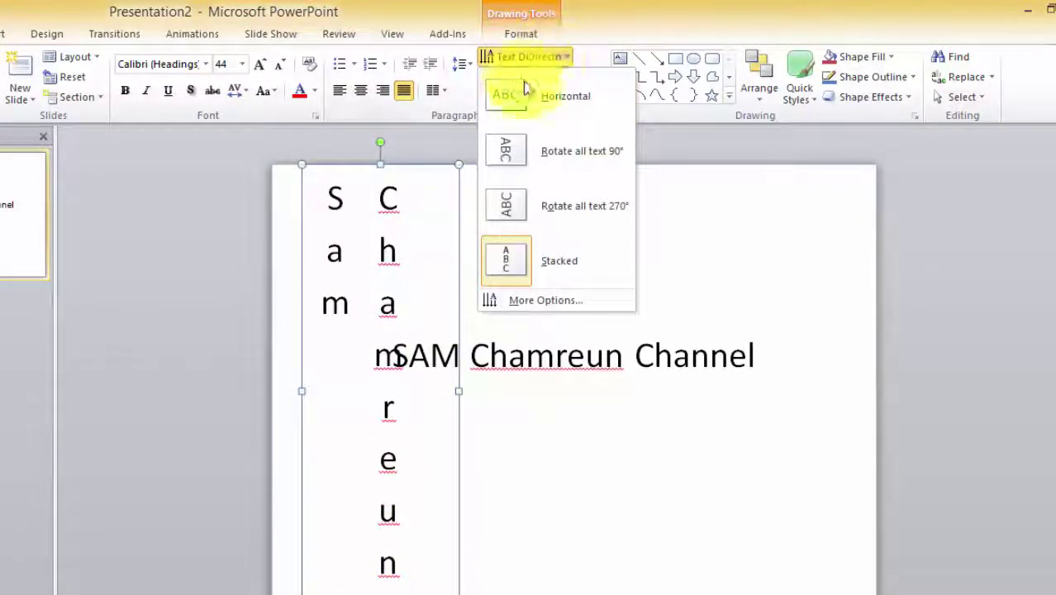
pyautogui.click(549, 94)
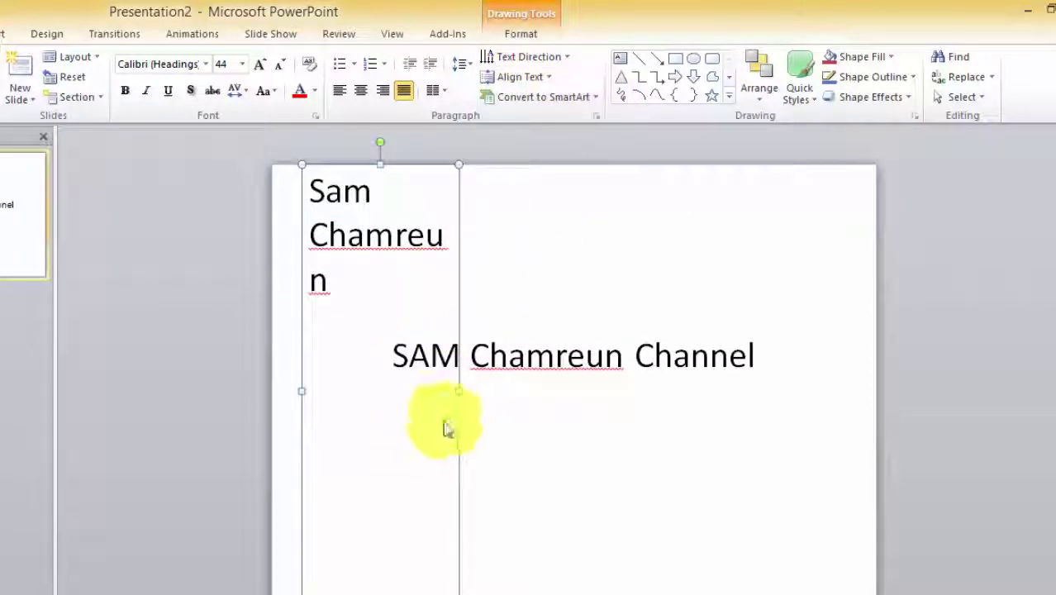
pyautogui.moveTo(460, 390); pyautogui.dragTo(743, 380)
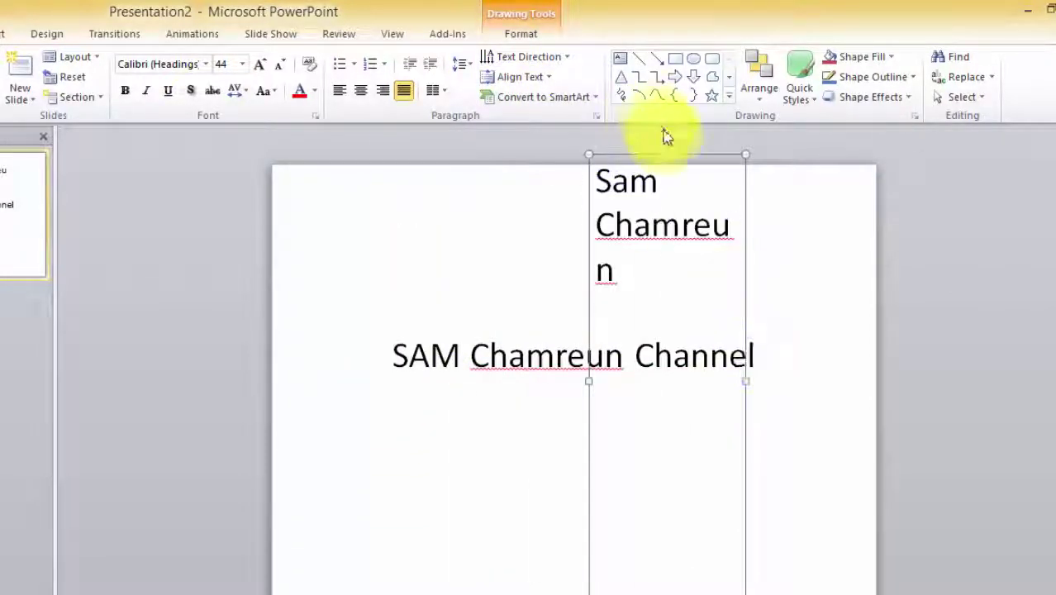
pyautogui.moveTo(667, 154); pyautogui.dragTo(661, 423)
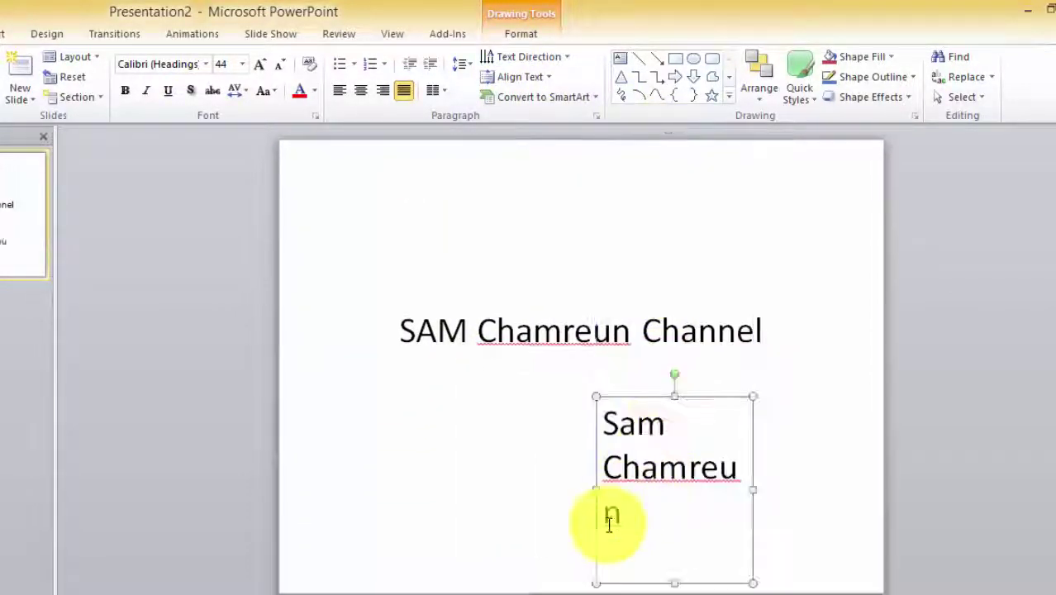
pyautogui.moveTo(594, 489); pyautogui.dragTo(389, 479)
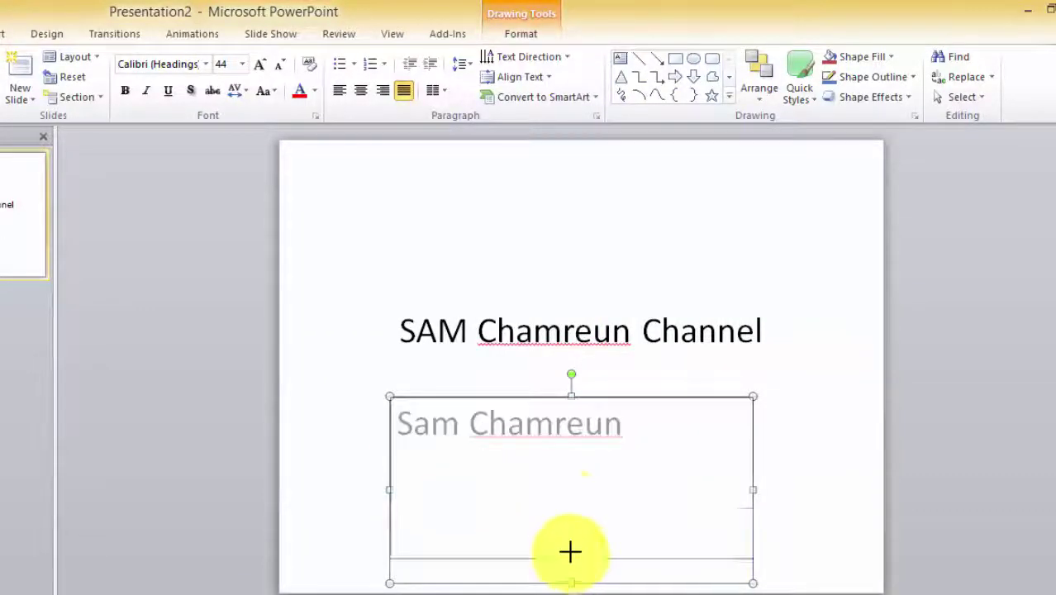
pyautogui.moveTo(573, 583); pyautogui.dragTo(571, 498)
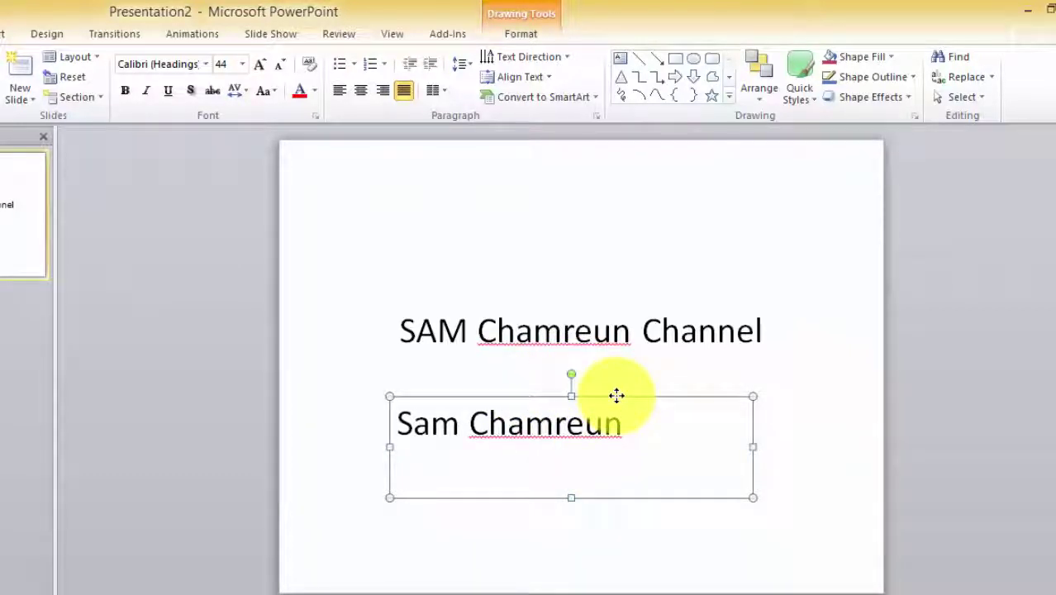
# - Replace Sam Chamreun with 'Samchamreunlearning.blogspot.com', fixing typos, and select the address
pyautogui.press('Delete')
pyautogui.click(617, 427)
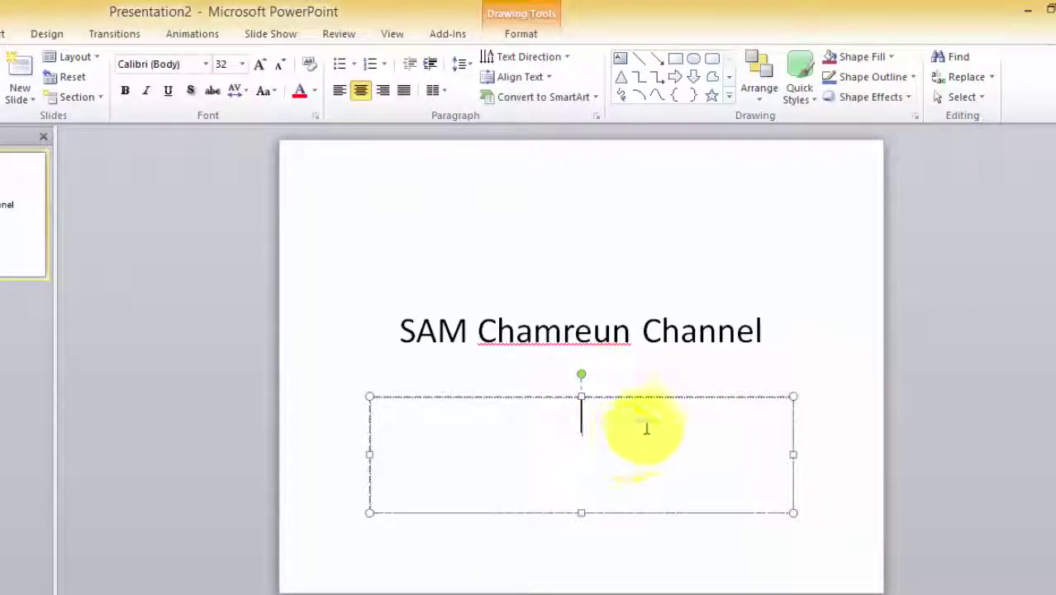
pyautogui.click(657, 374)
pyautogui.click(638, 443)
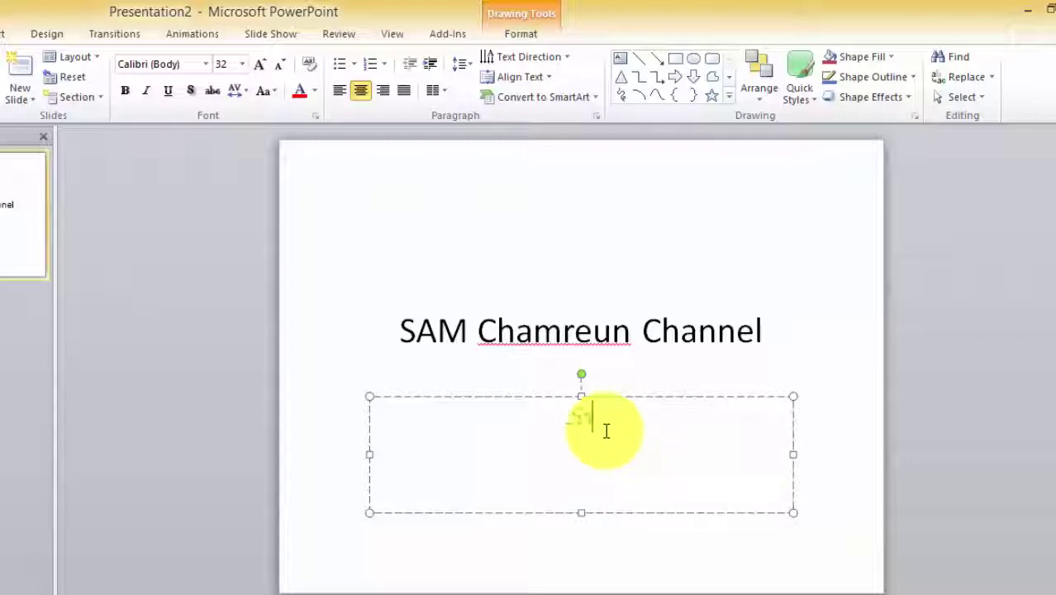
pyautogui.write('sa')
pyautogui.write(' Lea')
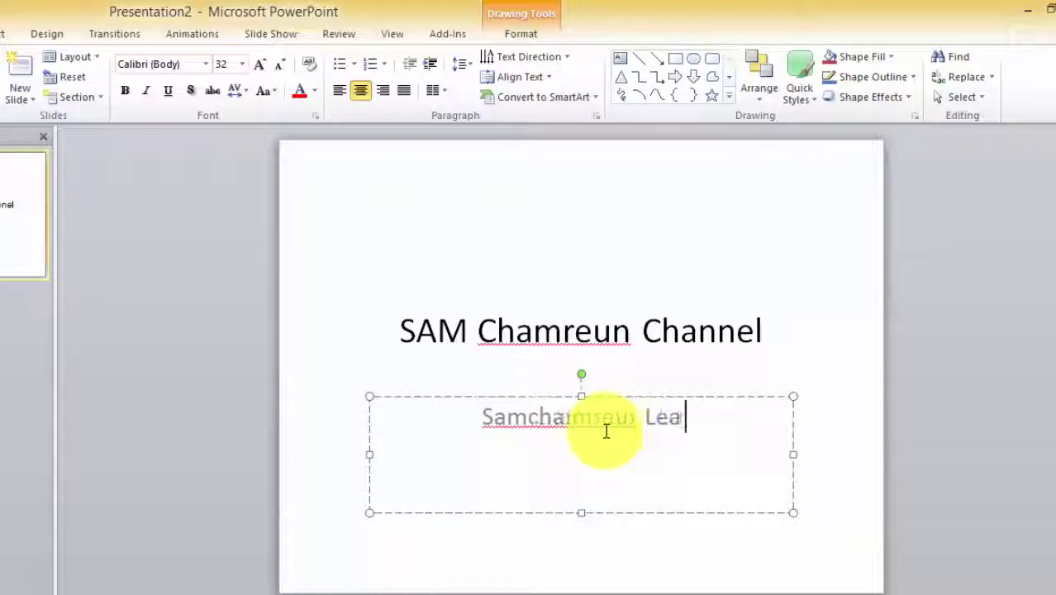
pyautogui.write('rning')
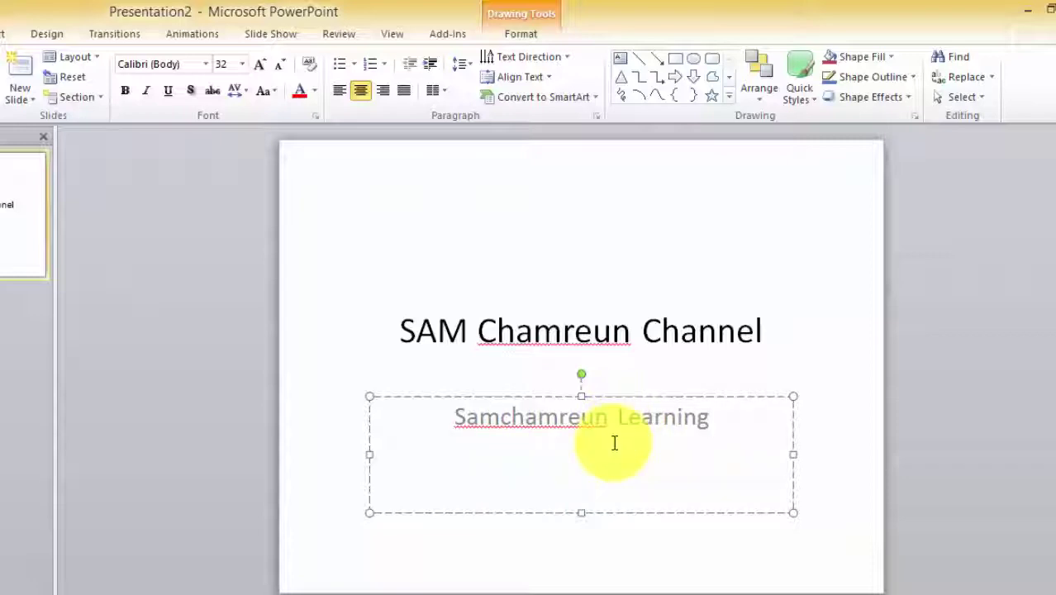
pyautogui.press('BackSpace')
pyautogui.press('BackSpace')
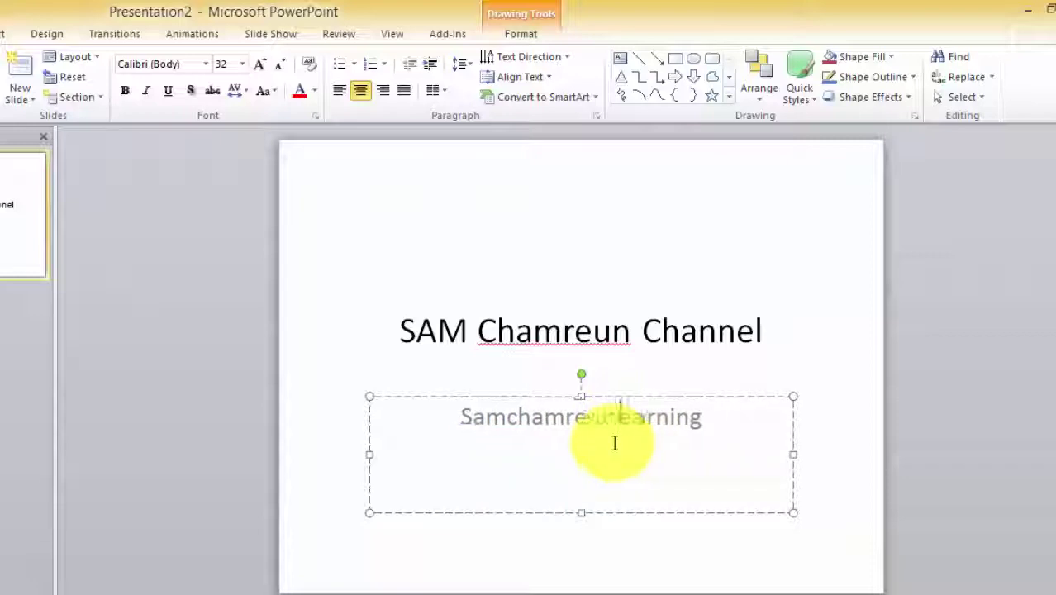
pyautogui.press('Right')
pyautogui.press('Right')
pyautogui.press('Right')
pyautogui.press('Right')
pyautogui.press('Right')
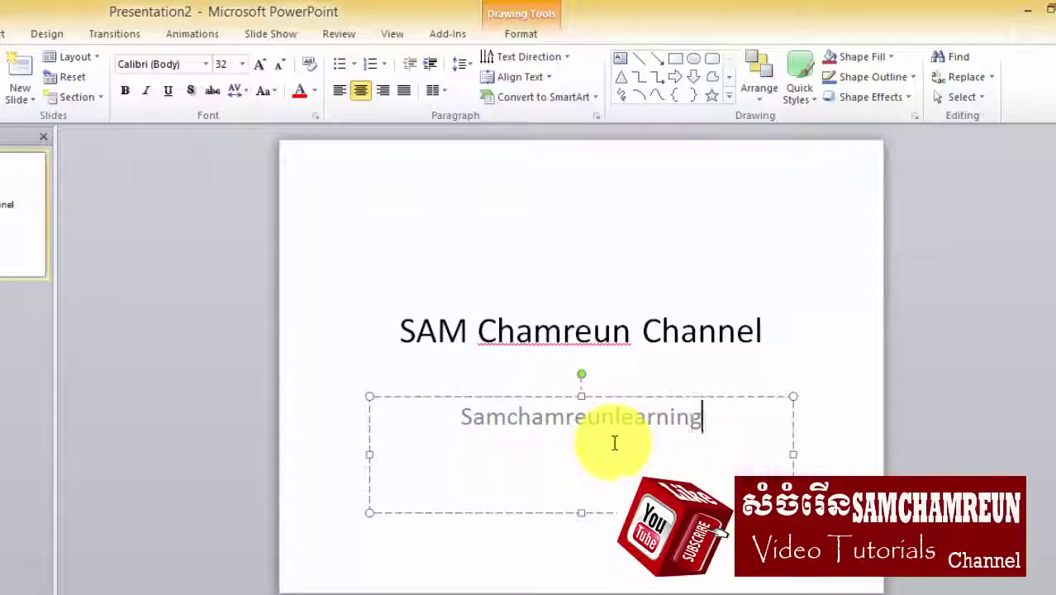
pyautogui.write('.')
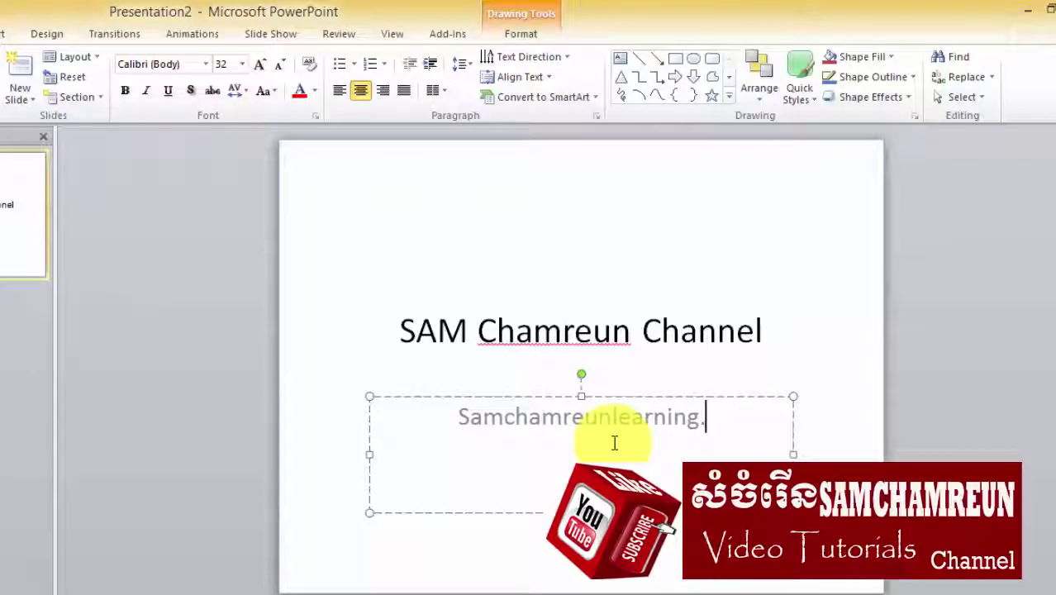
pyautogui.write('blop')
pyautogui.press('BackSpace')
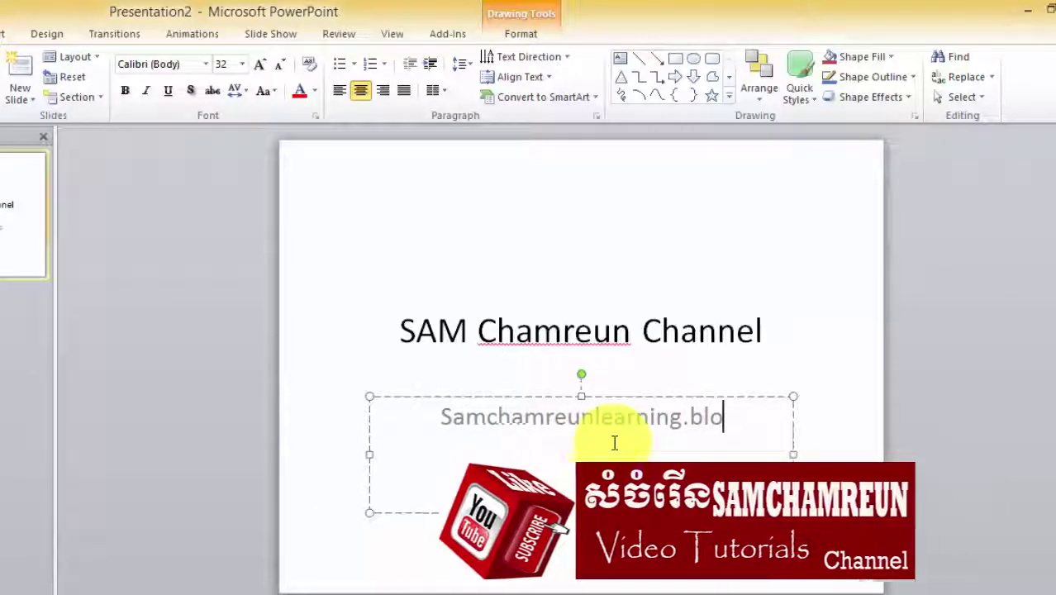
pyautogui.write('gspot')
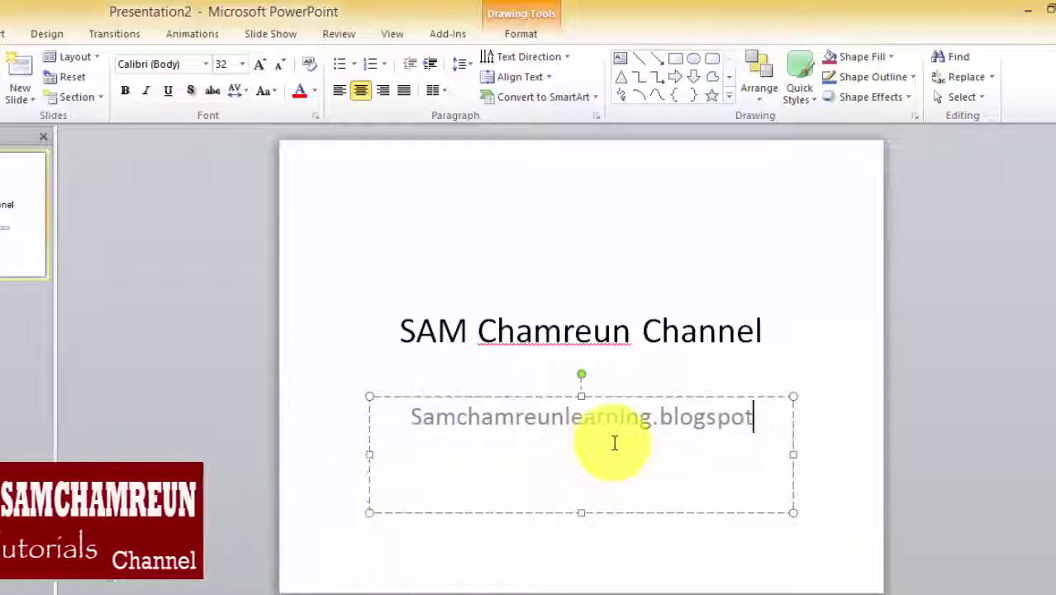
pyautogui.write('.com')
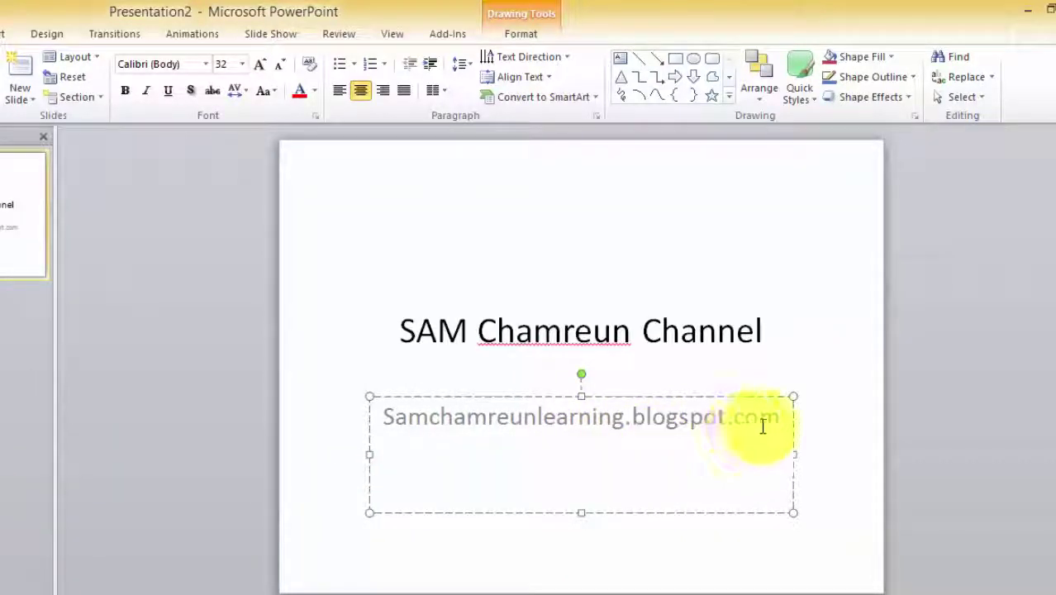
pyautogui.moveTo(780, 416); pyautogui.dragTo(576, 408)
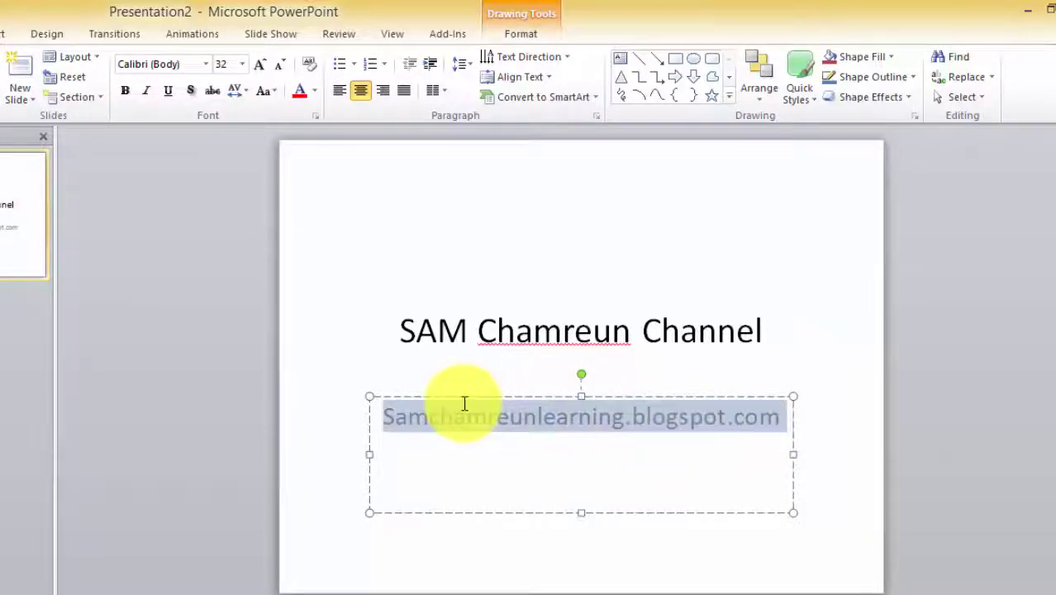
# - Colour the subtitle red, then choose a lighter red-orange in the Colors dialog
pyautogui.click(379, 104)
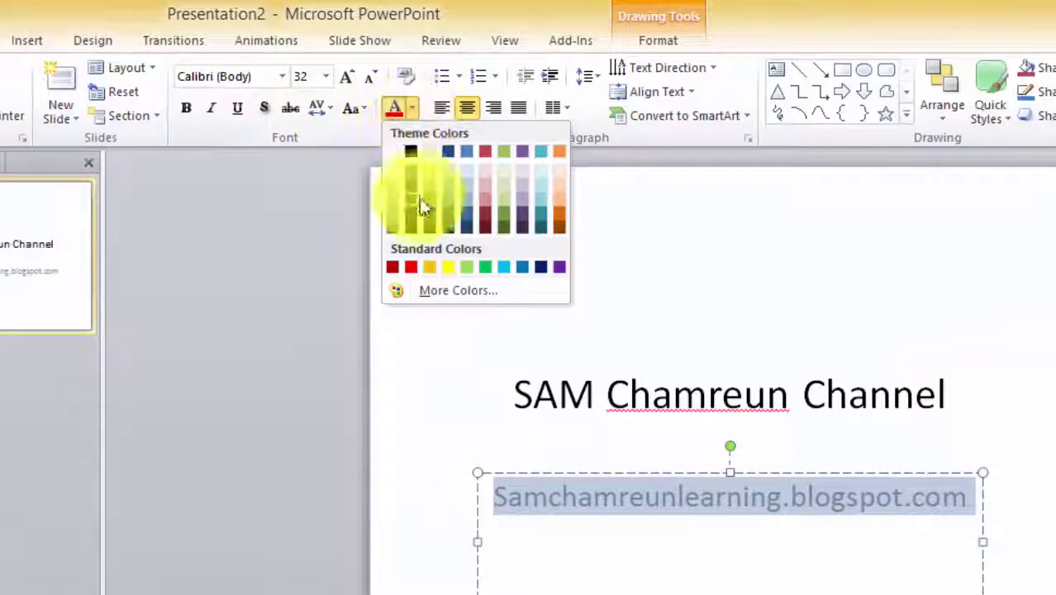
pyautogui.click(416, 267)
pyautogui.click(412, 109)
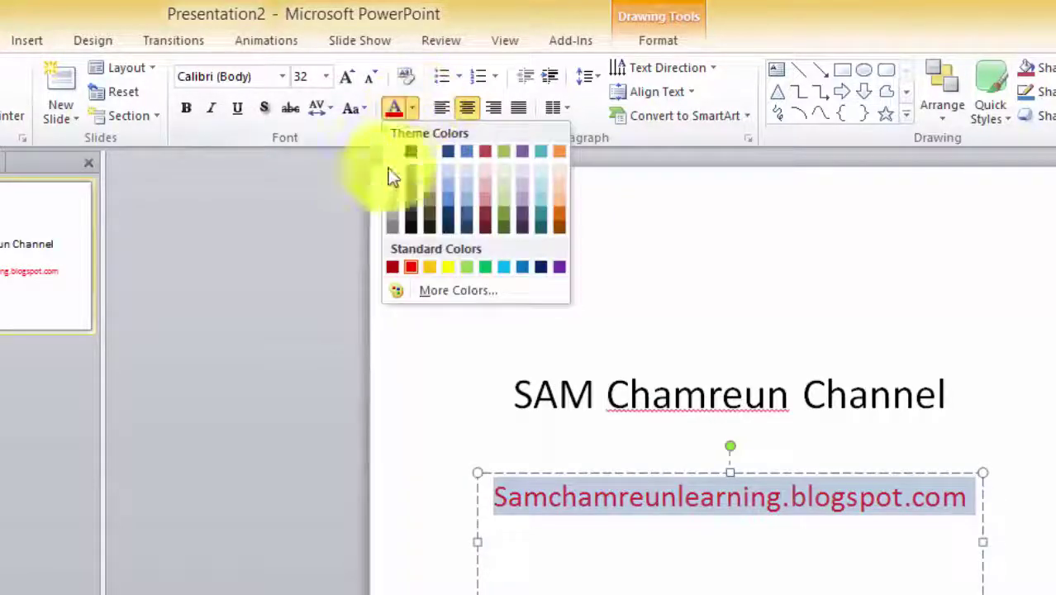
pyautogui.click(459, 293)
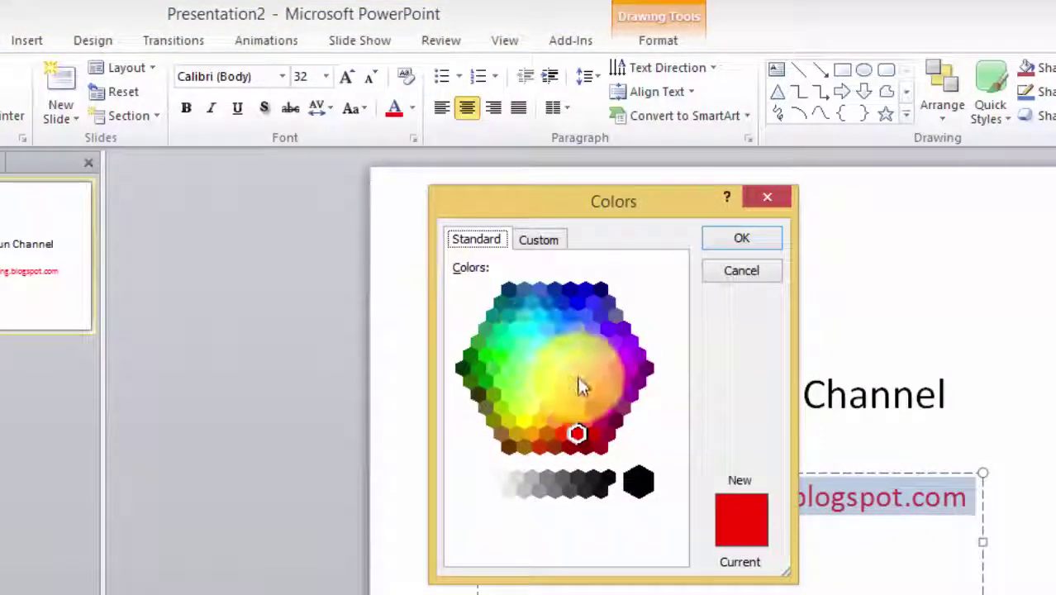
pyautogui.click(568, 421)
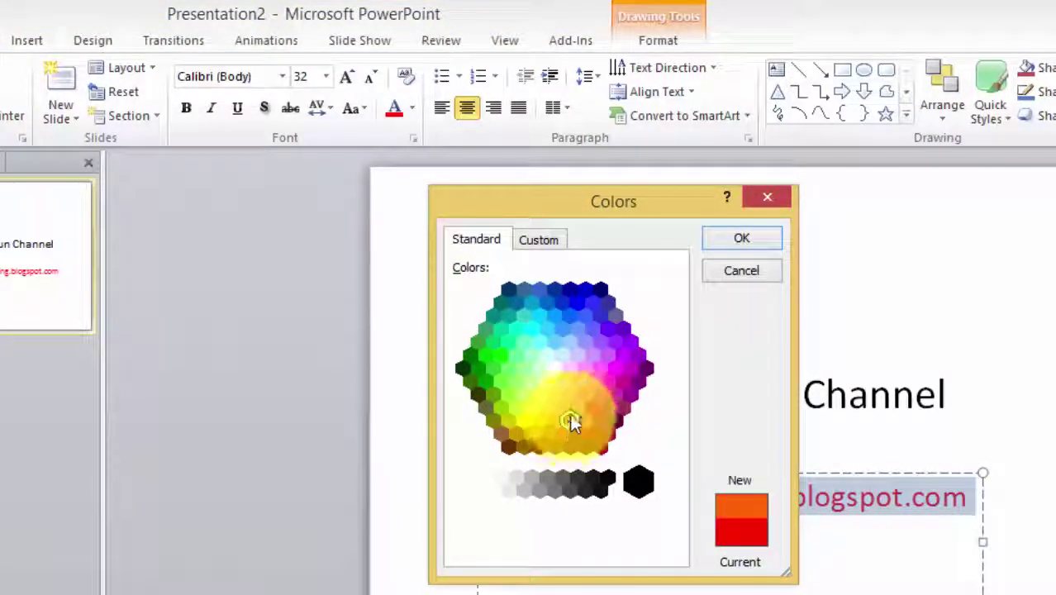
# - Adjust the custom colour's RGB values, then pick orange from the Standard palette
pyautogui.click(535, 239)
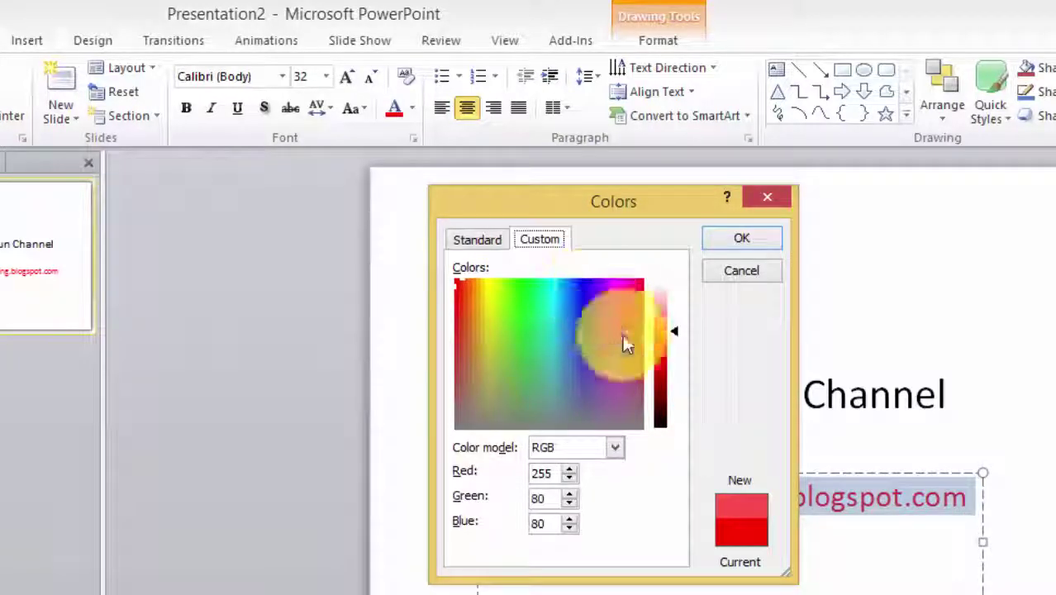
pyautogui.moveTo(663, 326); pyautogui.dragTo(668, 351)
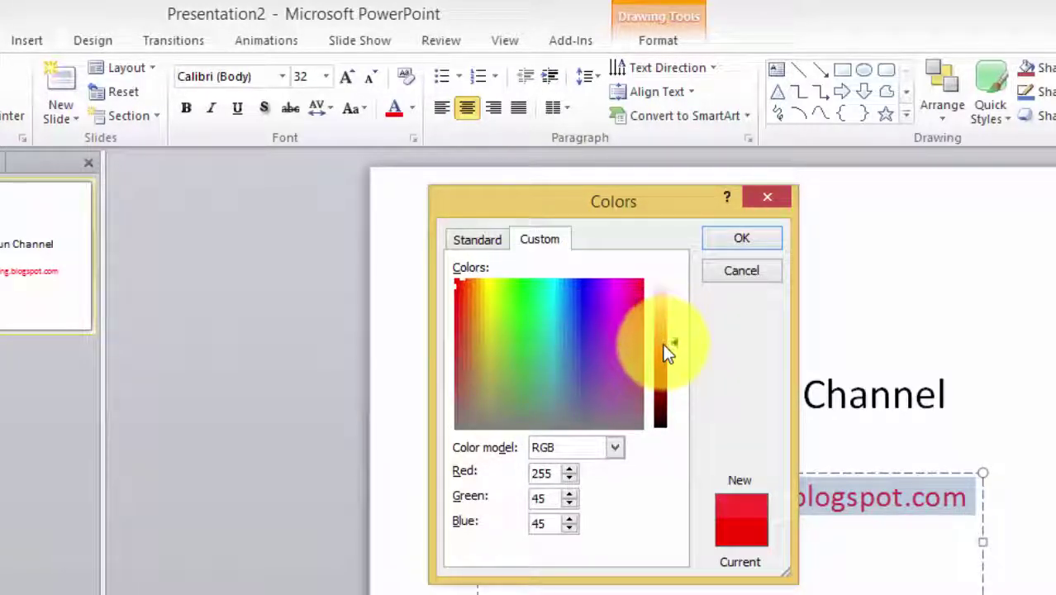
pyautogui.moveTo(664, 346); pyautogui.dragTo(673, 349)
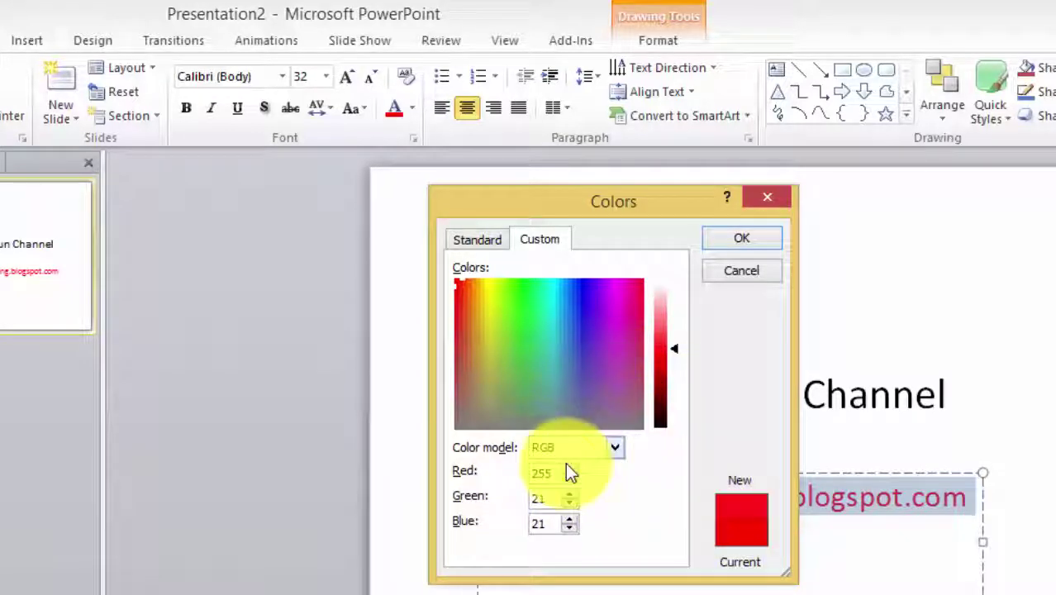
pyautogui.click(568, 493)
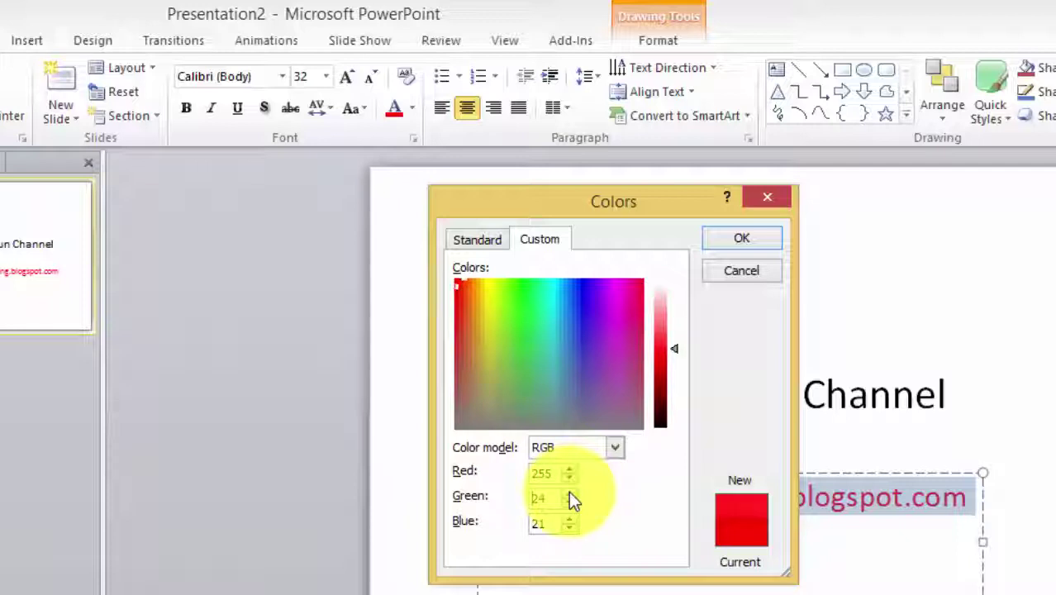
pyautogui.click(570, 495)
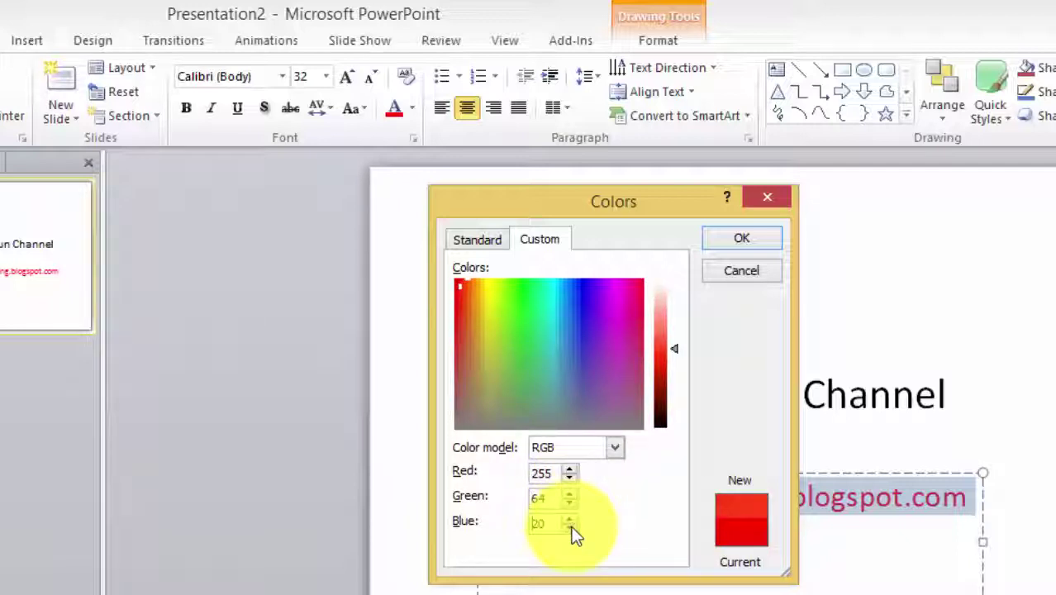
pyautogui.click(571, 527)
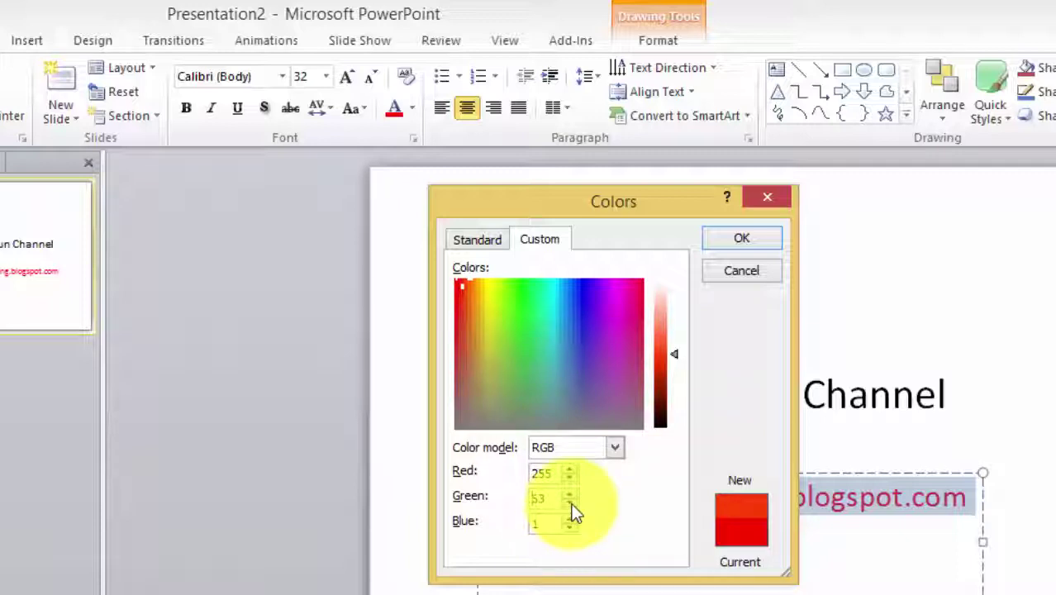
pyautogui.click(570, 502)
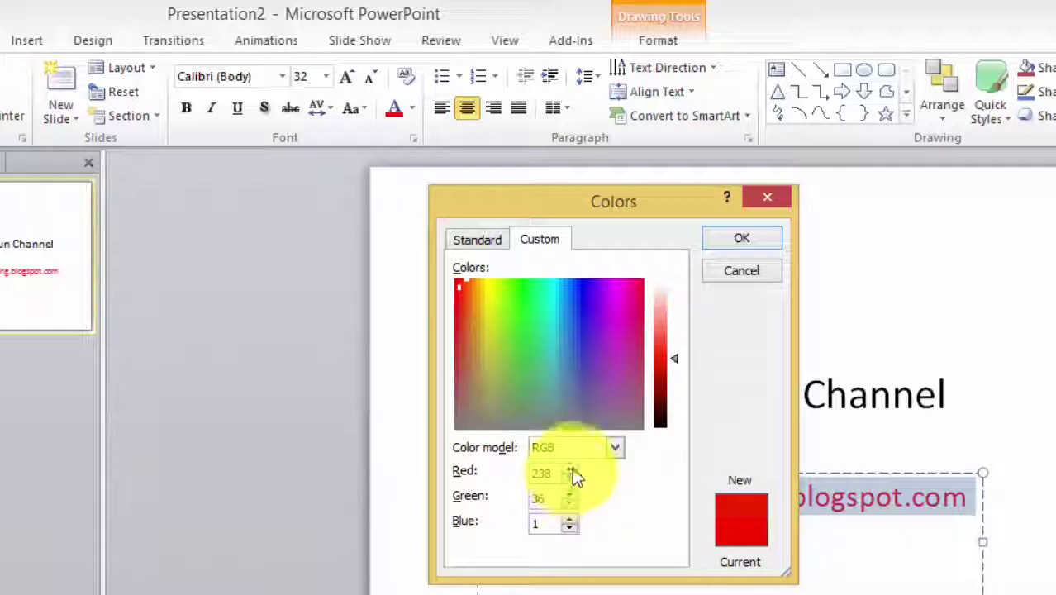
pyautogui.click(570, 468)
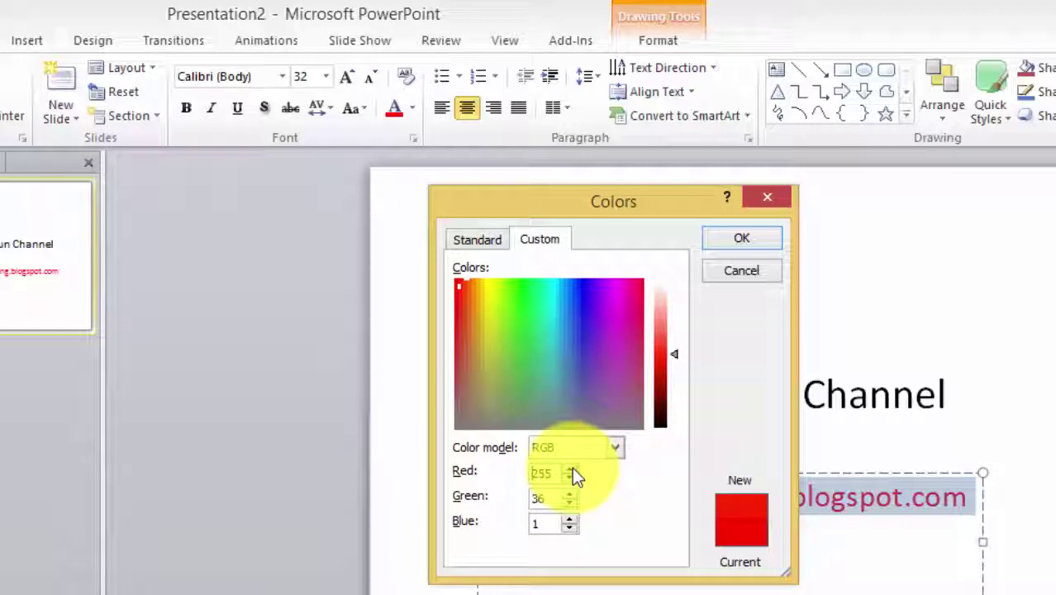
pyautogui.click(477, 239)
pyautogui.moveTo(535, 396)
pyautogui.mouseDown()
pyautogui.moveTo(517, 367)
pyautogui.moveTo(623, 370)
pyautogui.mouseUp()
# - Confirm orange for the web address and deselect it to check the colour
pyautogui.click(736, 237)
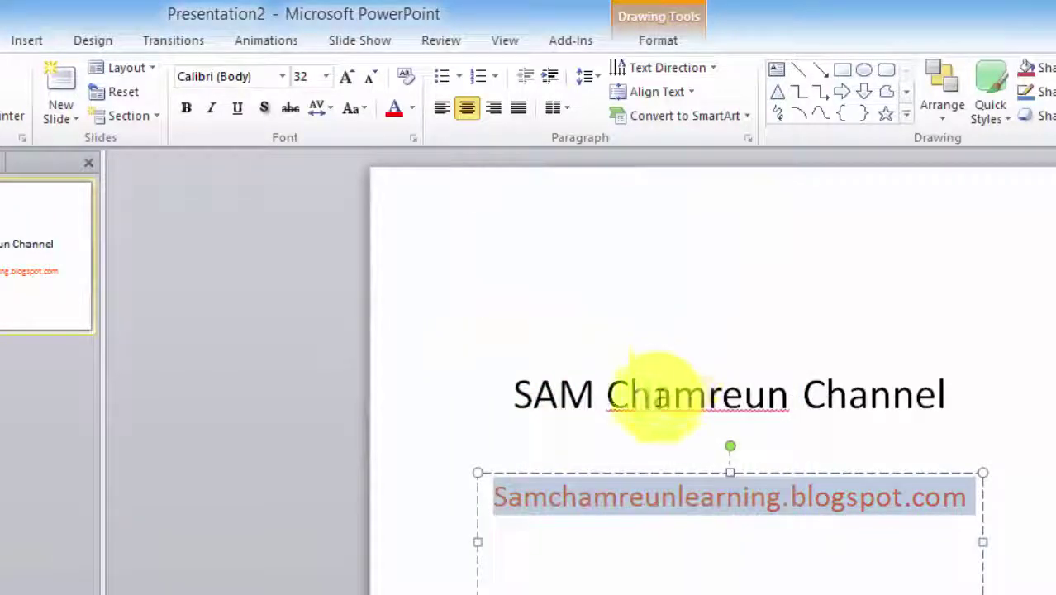
pyautogui.click(965, 512)
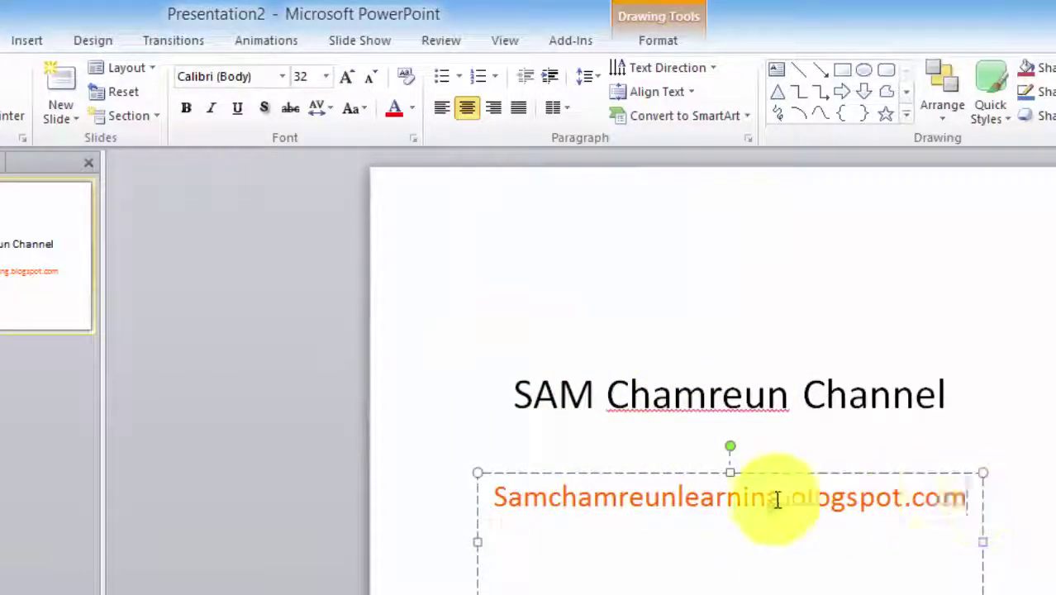
pyautogui.hotkey('shift', 'Home')
pyautogui.press('End')
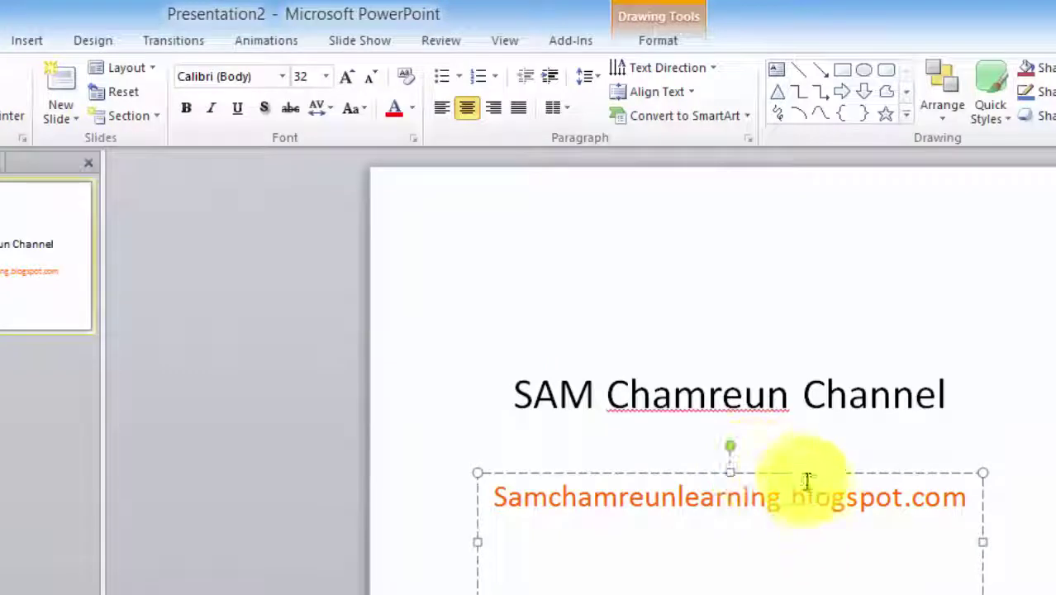
# - Set the SAM Chamreun Channel title in the Aharoni font and select its box
pyautogui.click(768, 394)
pyautogui.moveTo(949, 389); pyautogui.dragTo(439, 385)
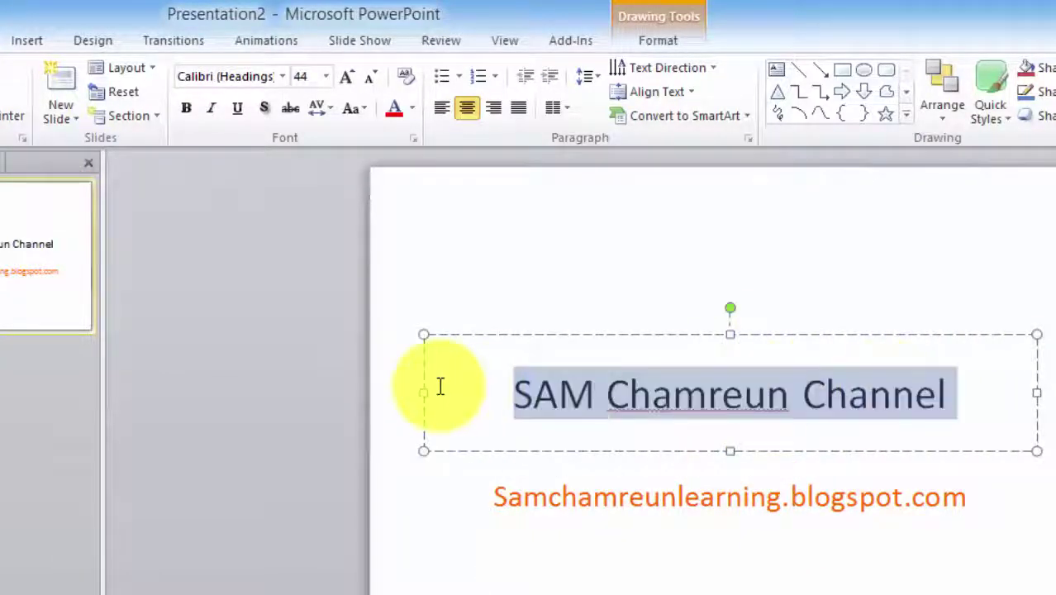
pyautogui.click(282, 77)
pyautogui.click(253, 223)
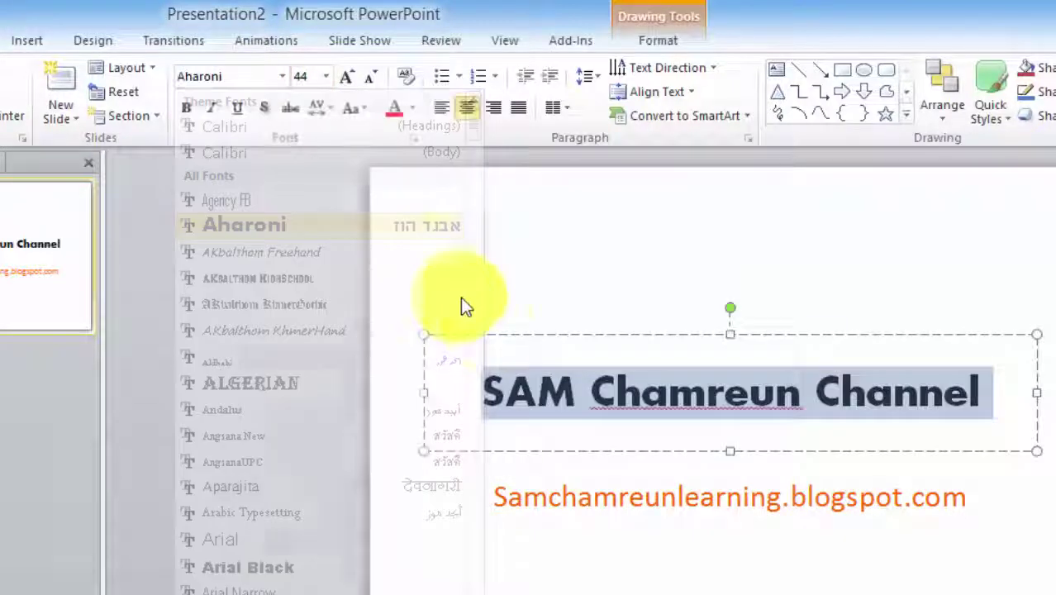
pyautogui.click(667, 334)
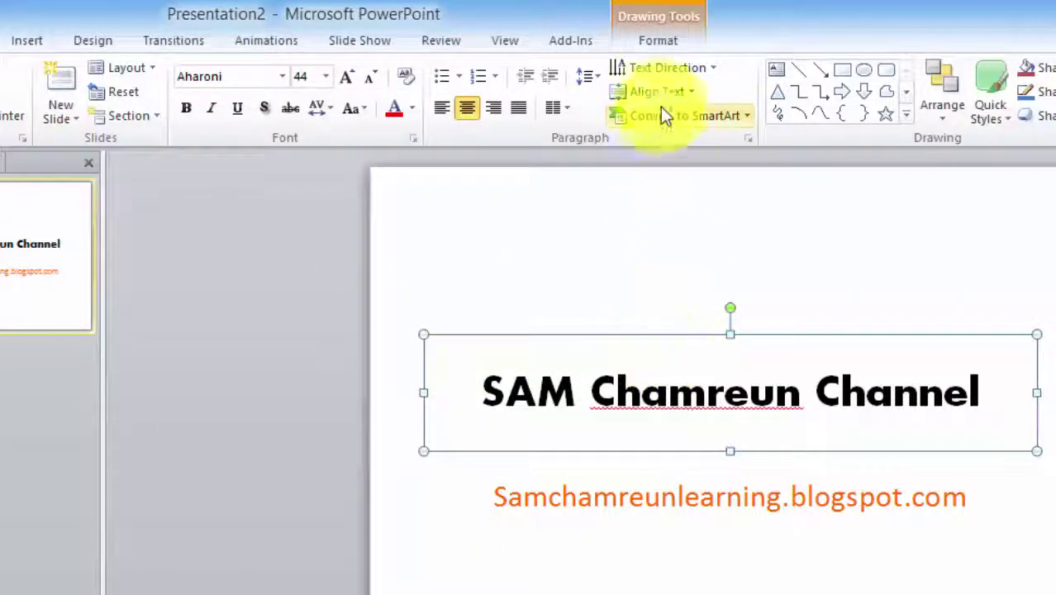
pyautogui.click(657, 22)
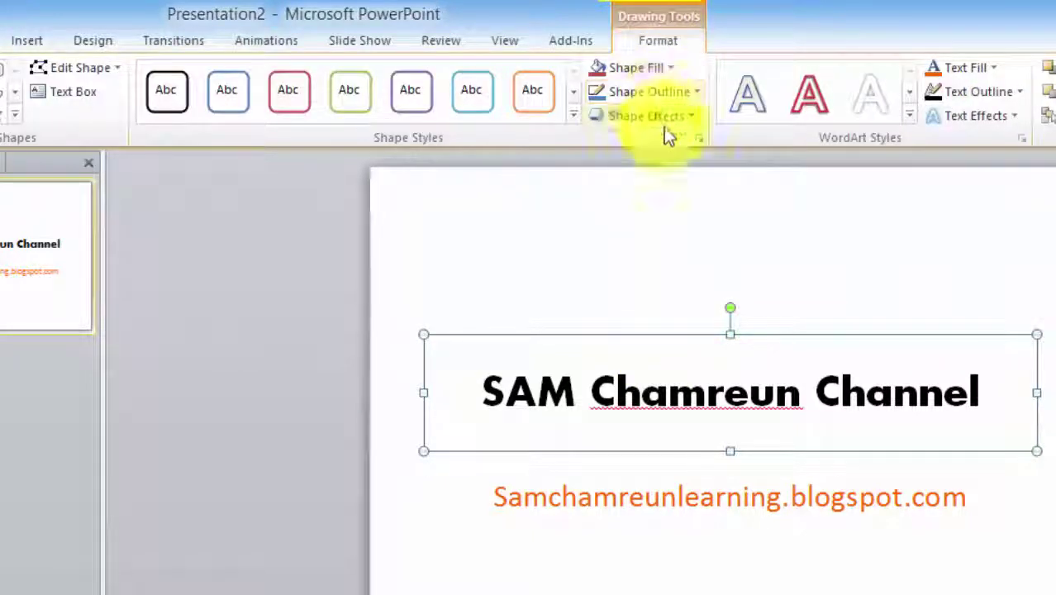
# - Fill the title box with yellow and retype the ending of 'Chamreun'
pyautogui.click(672, 72)
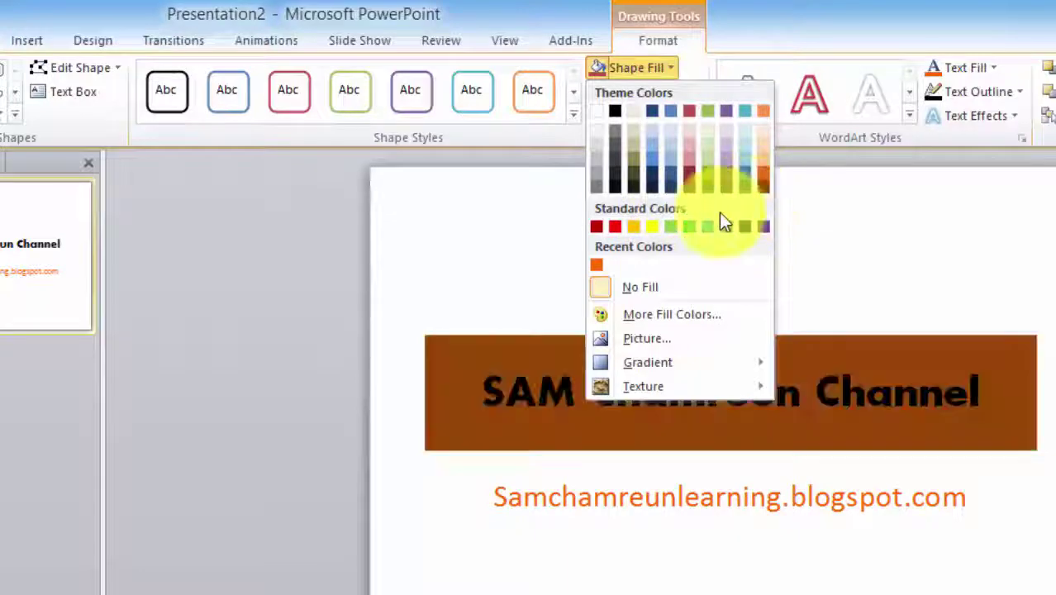
pyautogui.click(636, 227)
pyautogui.click(769, 281)
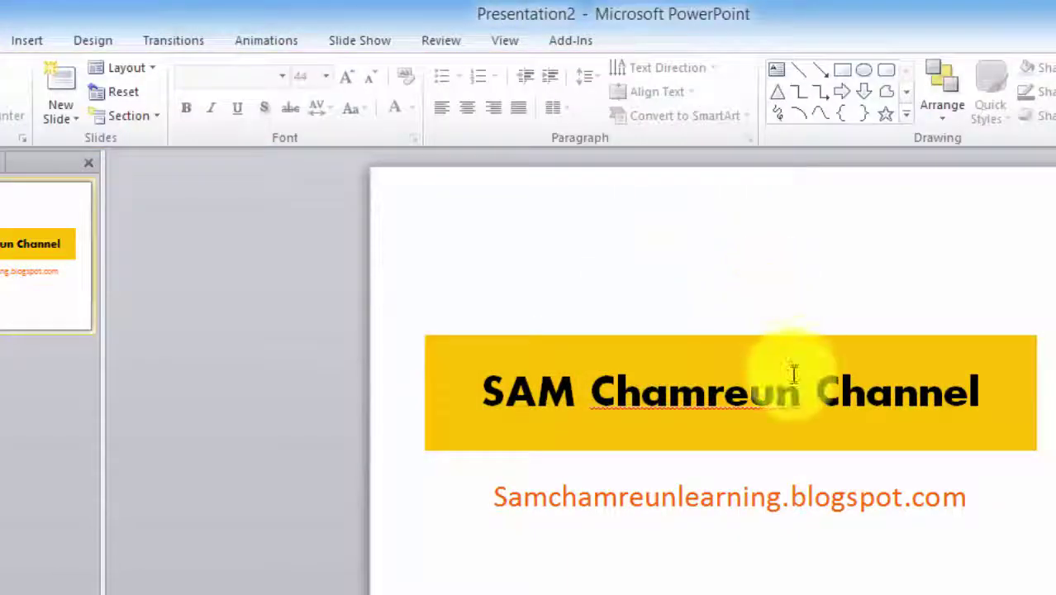
pyautogui.click(784, 388)
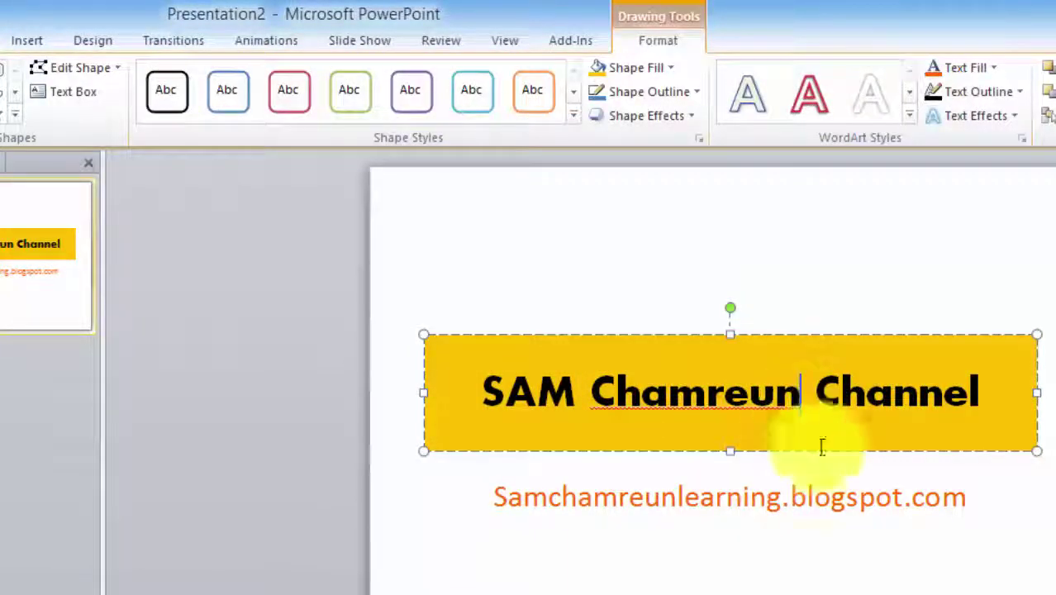
pyautogui.press('BackSpace')
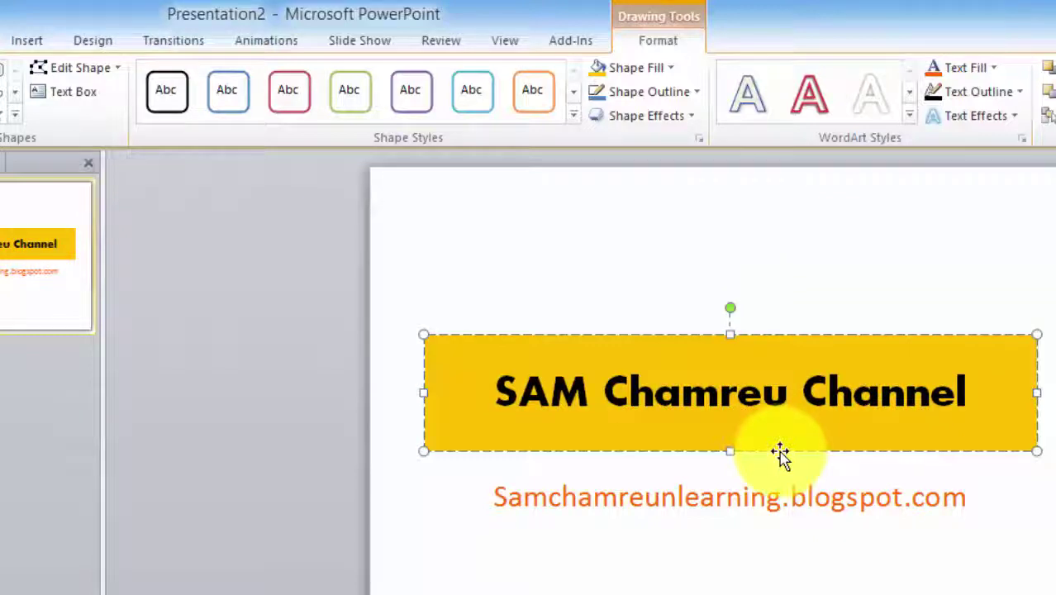
pyautogui.press('BackSpace')
pyautogui.write('un')
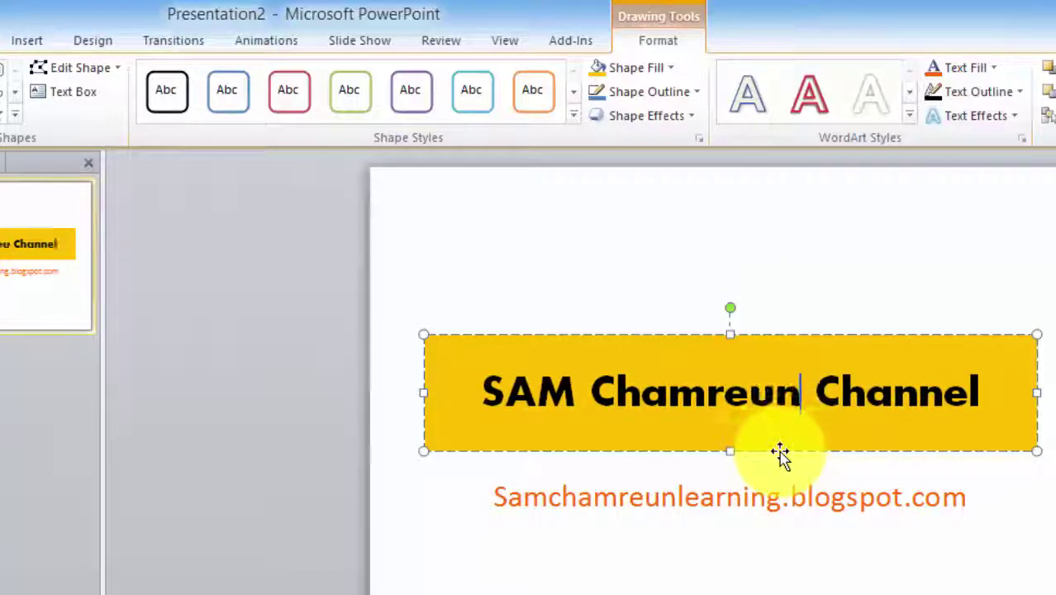
# - Check the title and orange subtitle boxes, then deselect to view the finished slide
pyautogui.click(731, 492)
pyautogui.click(731, 390)
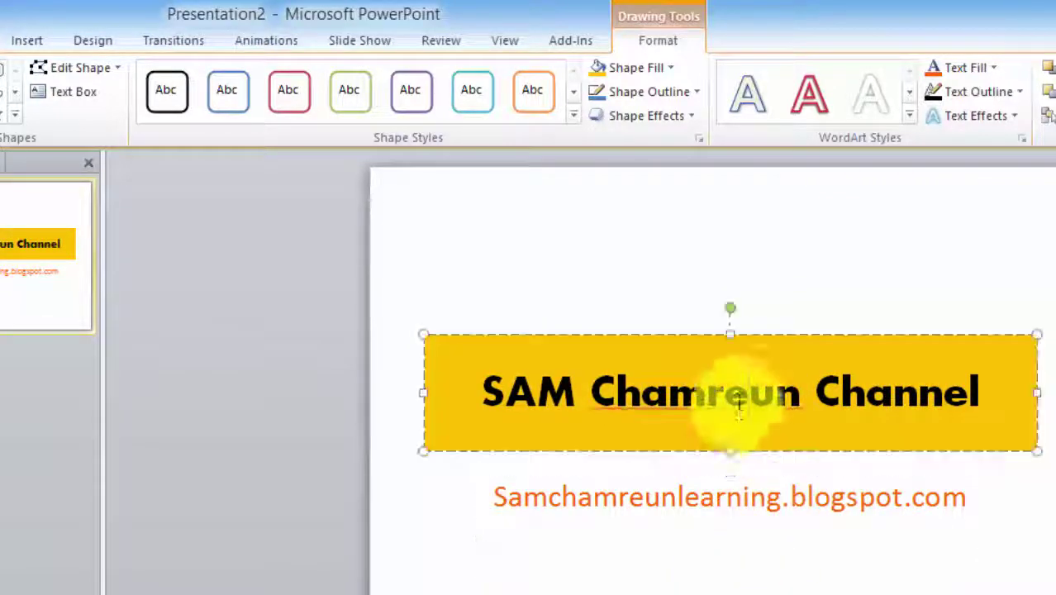
pyautogui.click(731, 515)
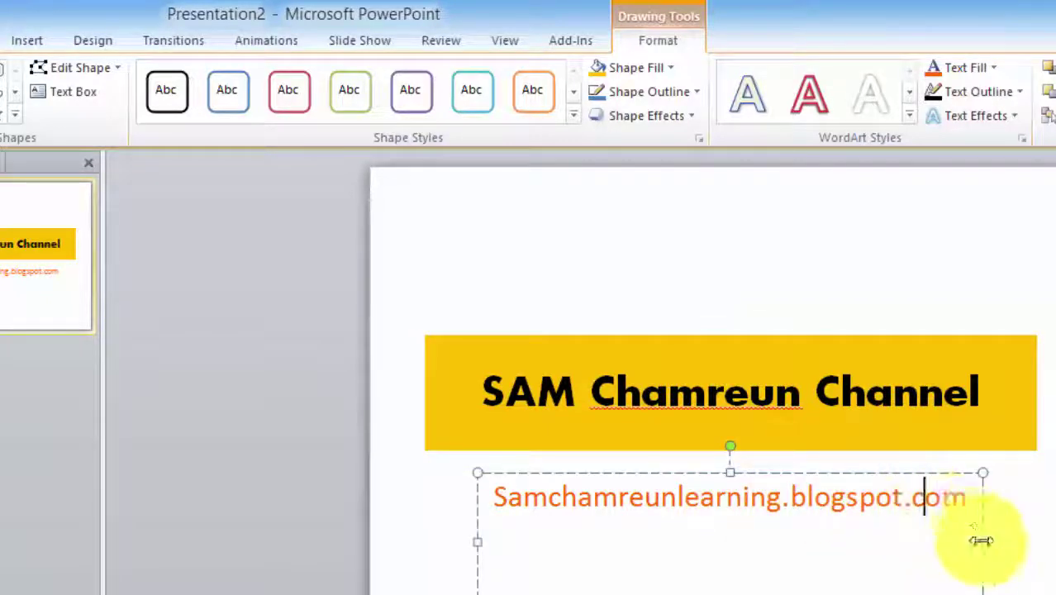
pyautogui.press('Escape')
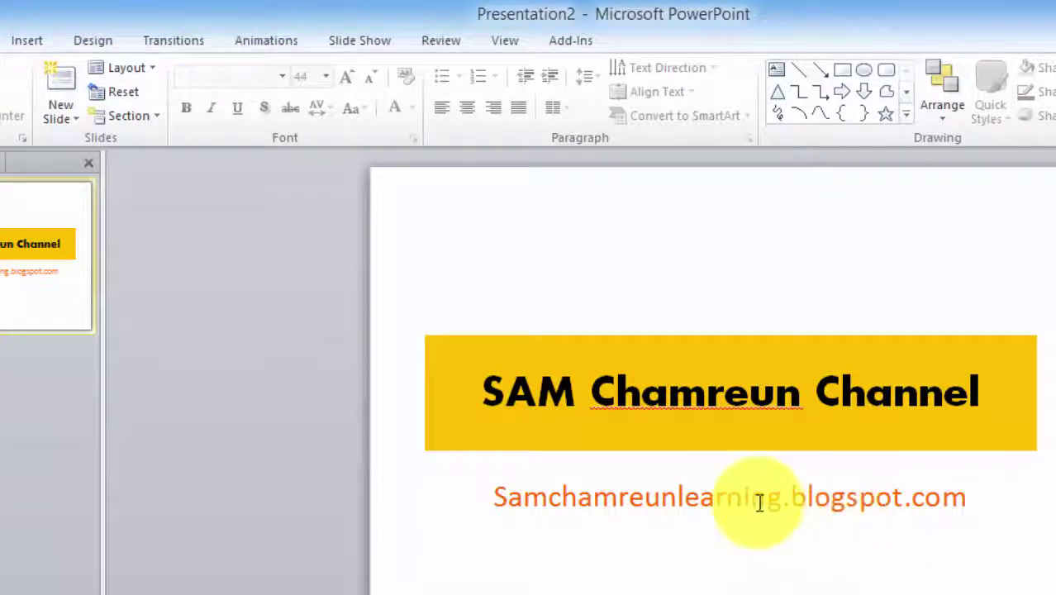
pyautogui.moveTo(493, 500); pyautogui.dragTo(793, 356)
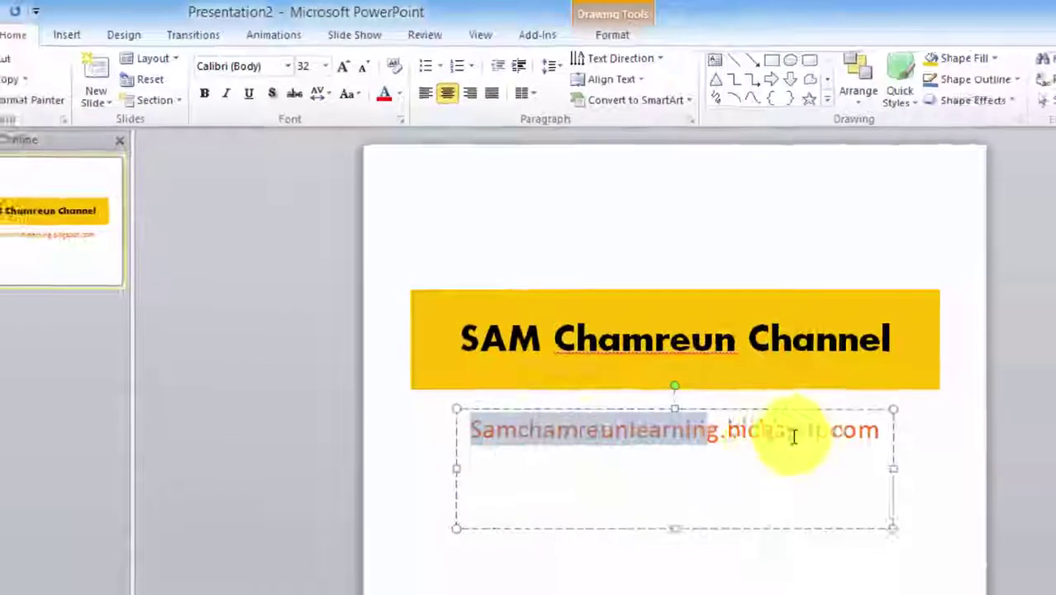
pyautogui.click(701, 376)
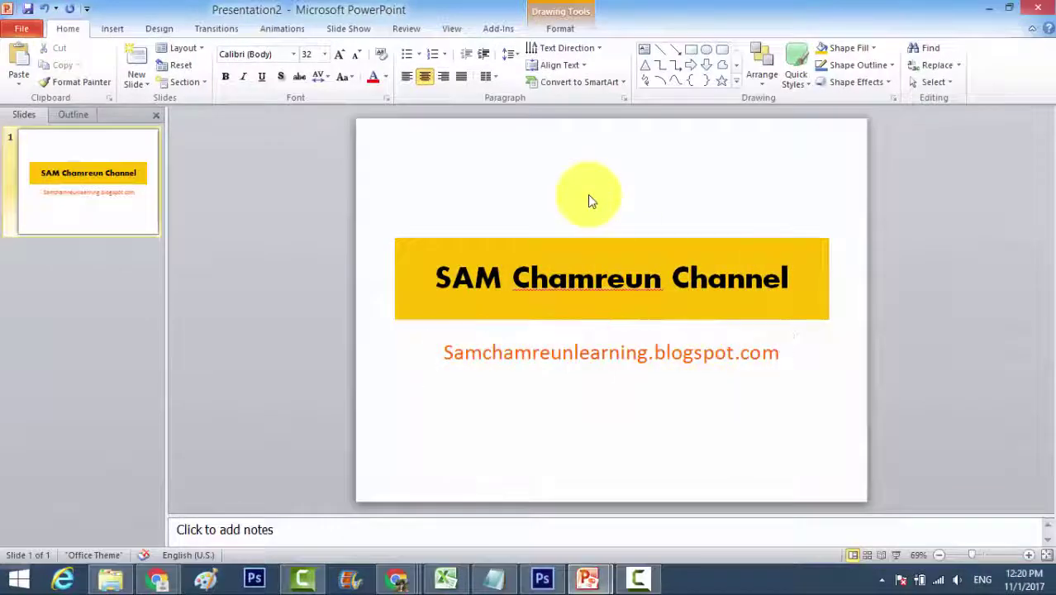
pyautogui.click(590, 200)
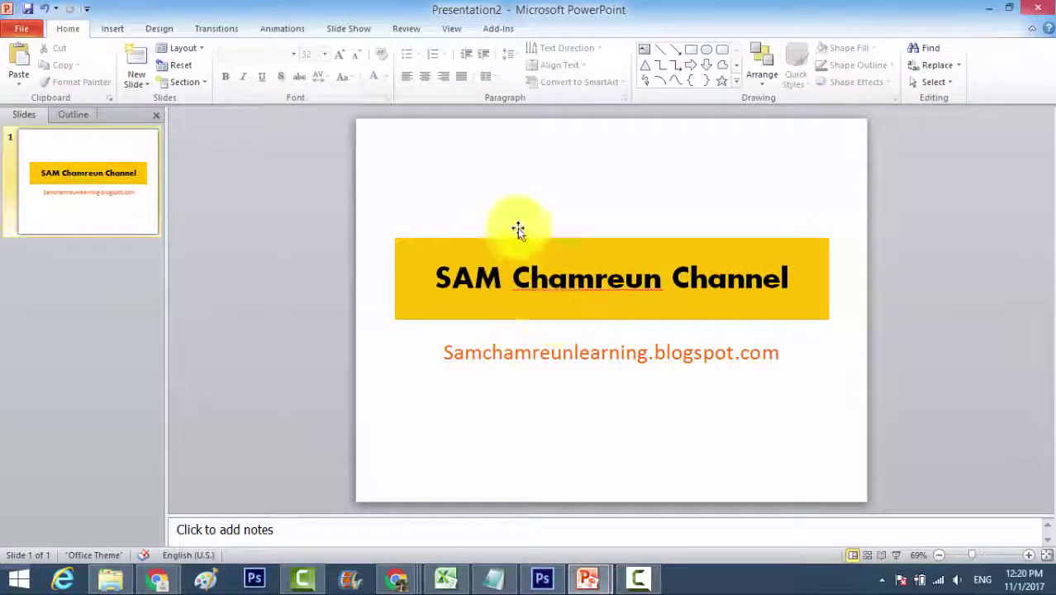
pyautogui.click(115, 31)
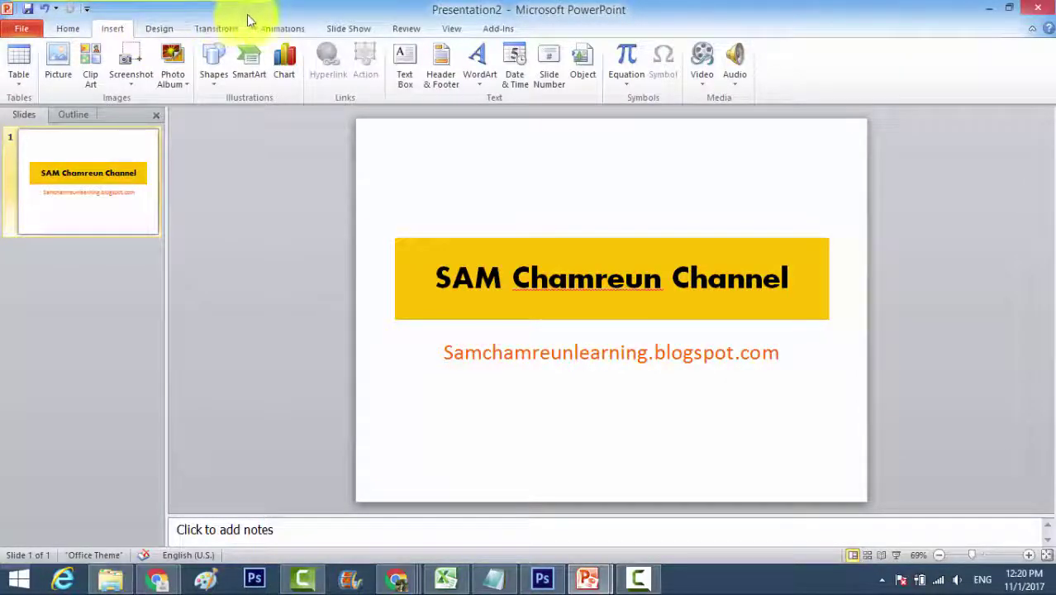